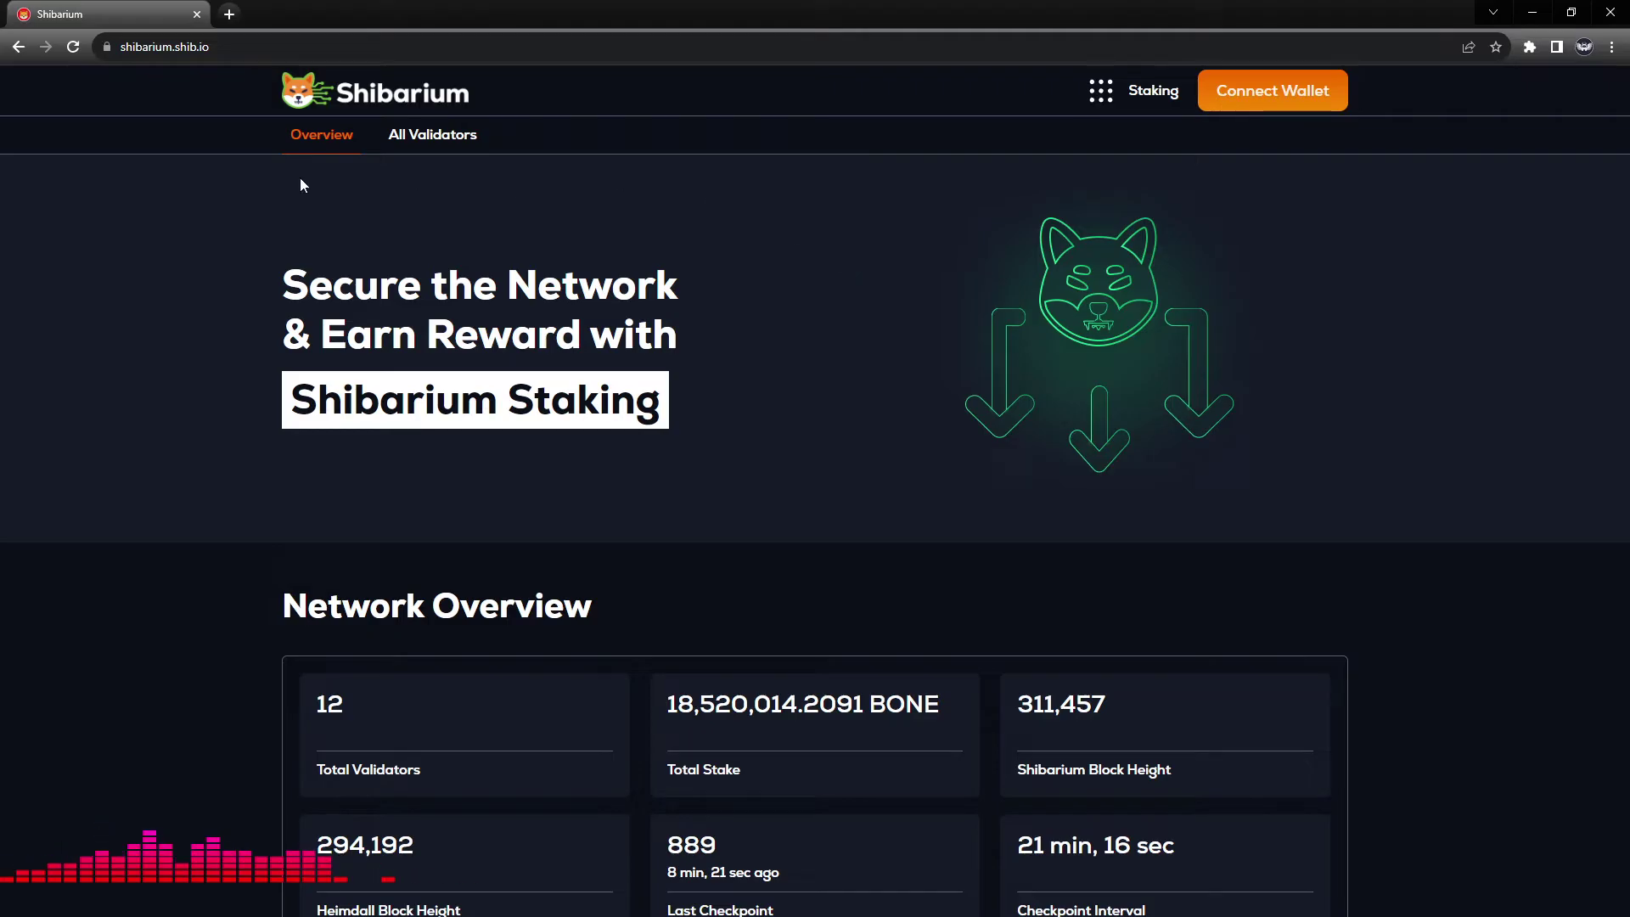
Step: Connect MetaMask to Shibarium Staking on Ethereum Mainnet and bring up the Shibarium apps list
click(103, 46)
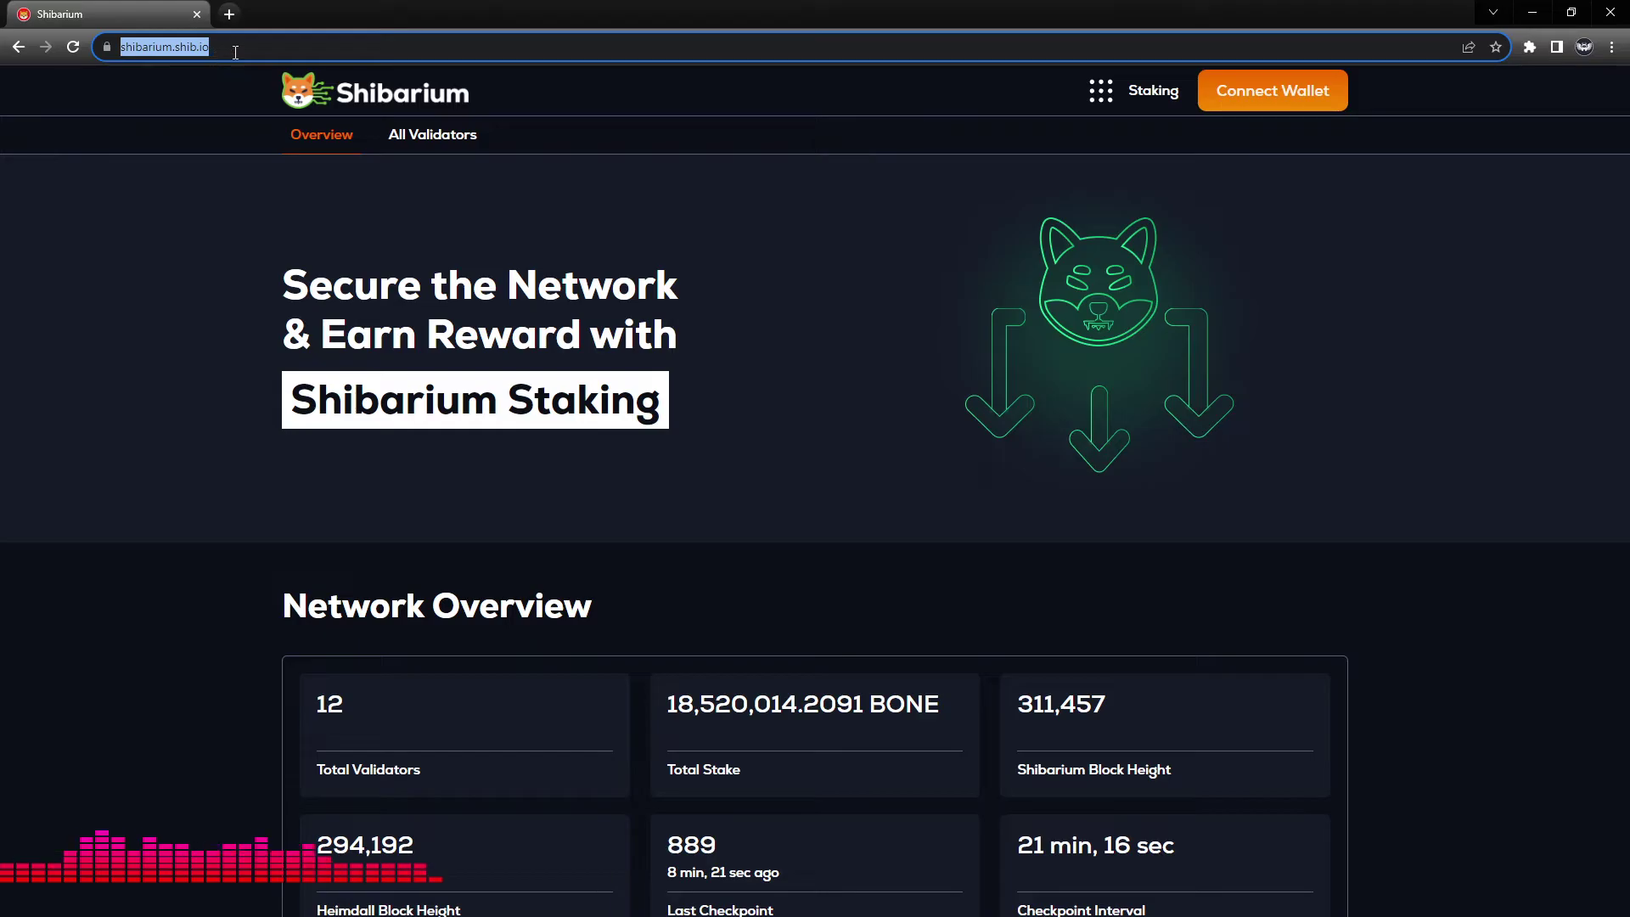
click(688, 181)
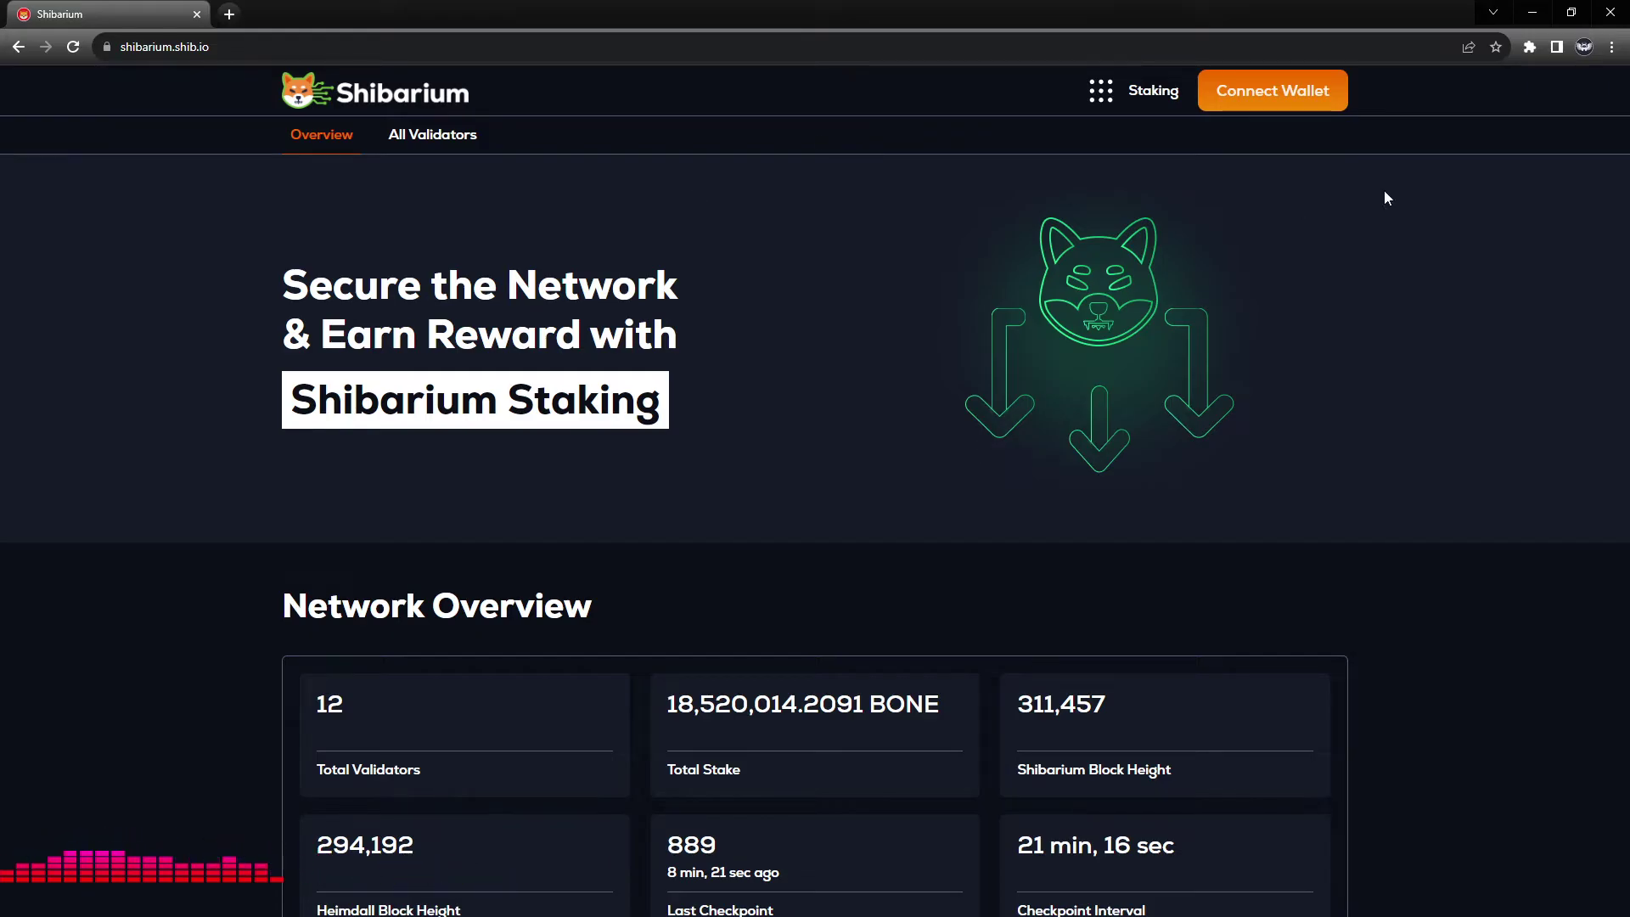
click(1280, 96)
click(628, 495)
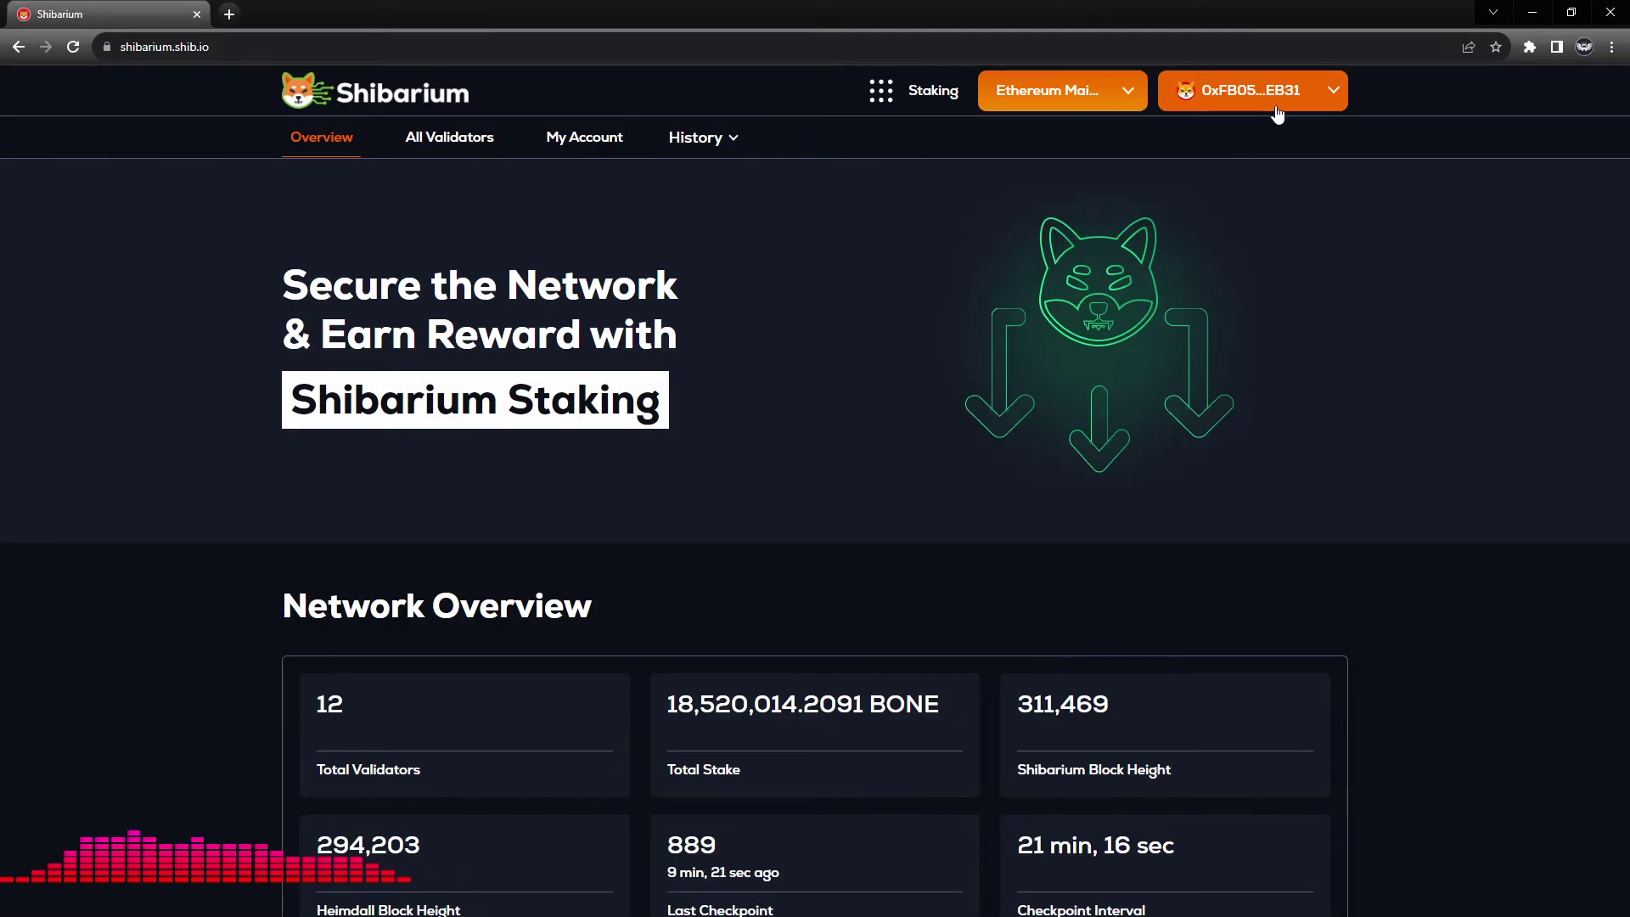
click(939, 97)
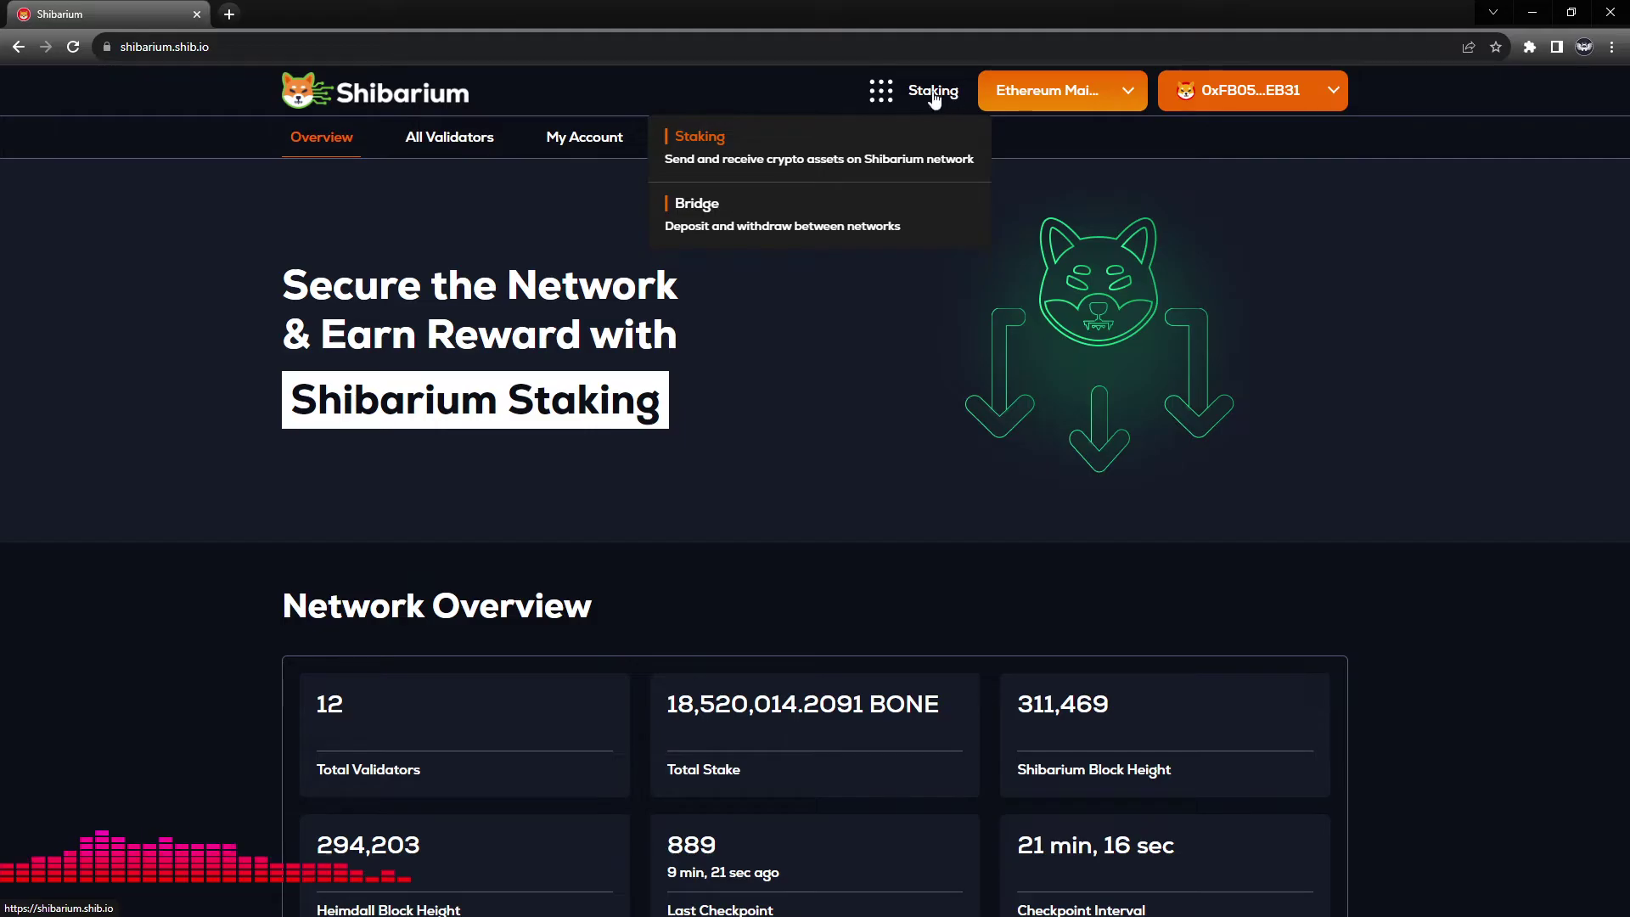
Step: Go to the Bridge page and check the network options and the Ethereum From network
click(730, 209)
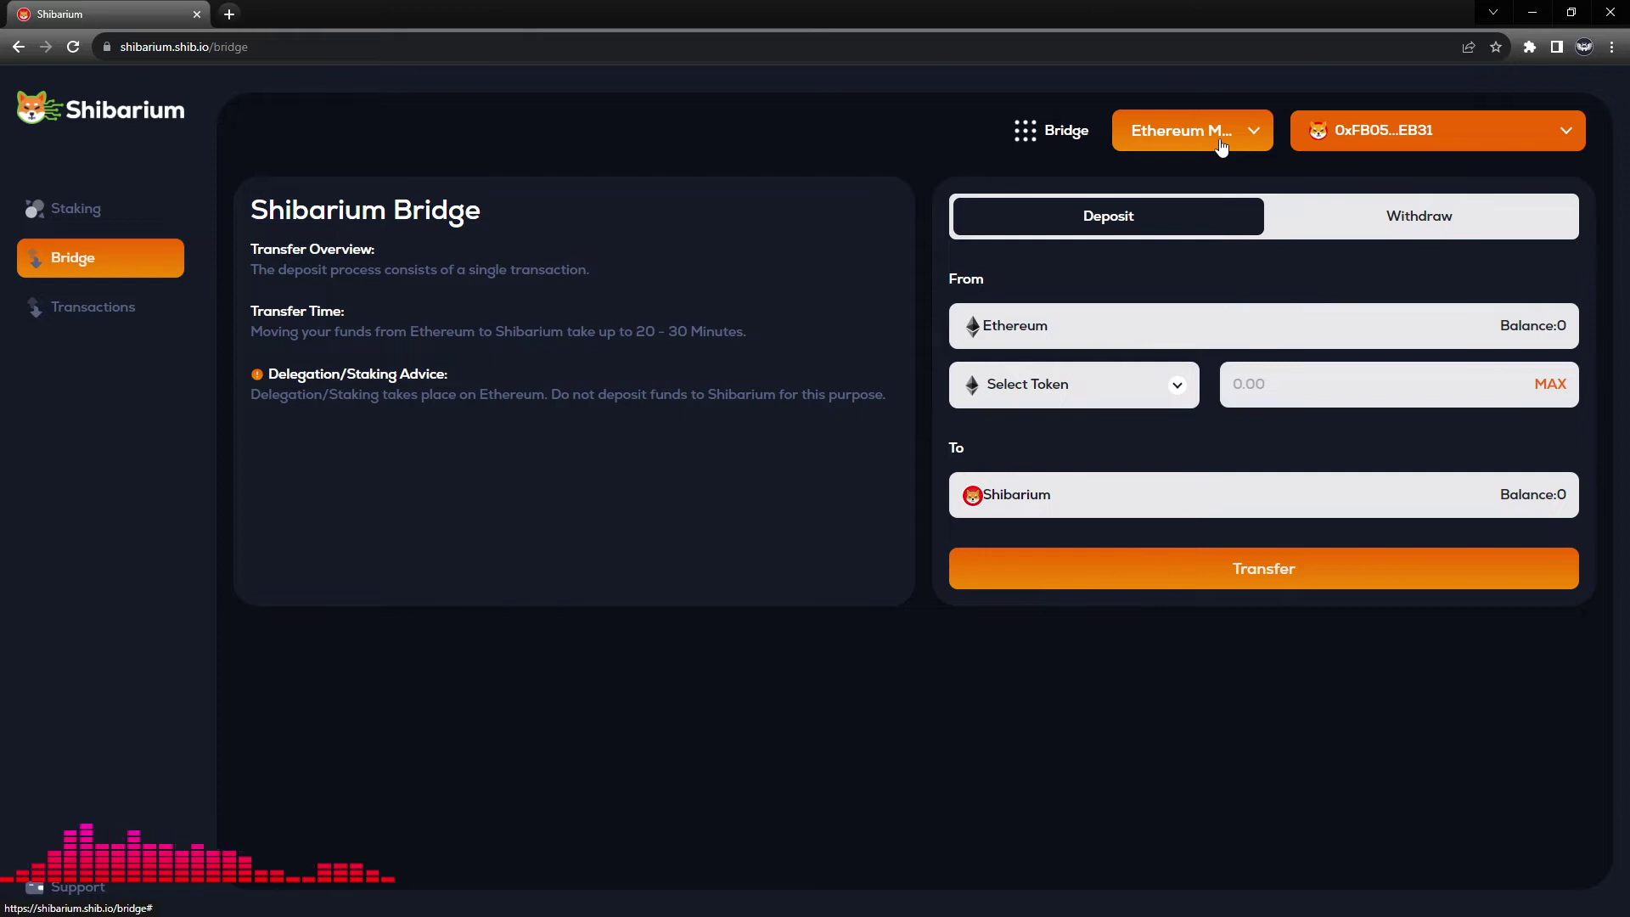
click(1252, 141)
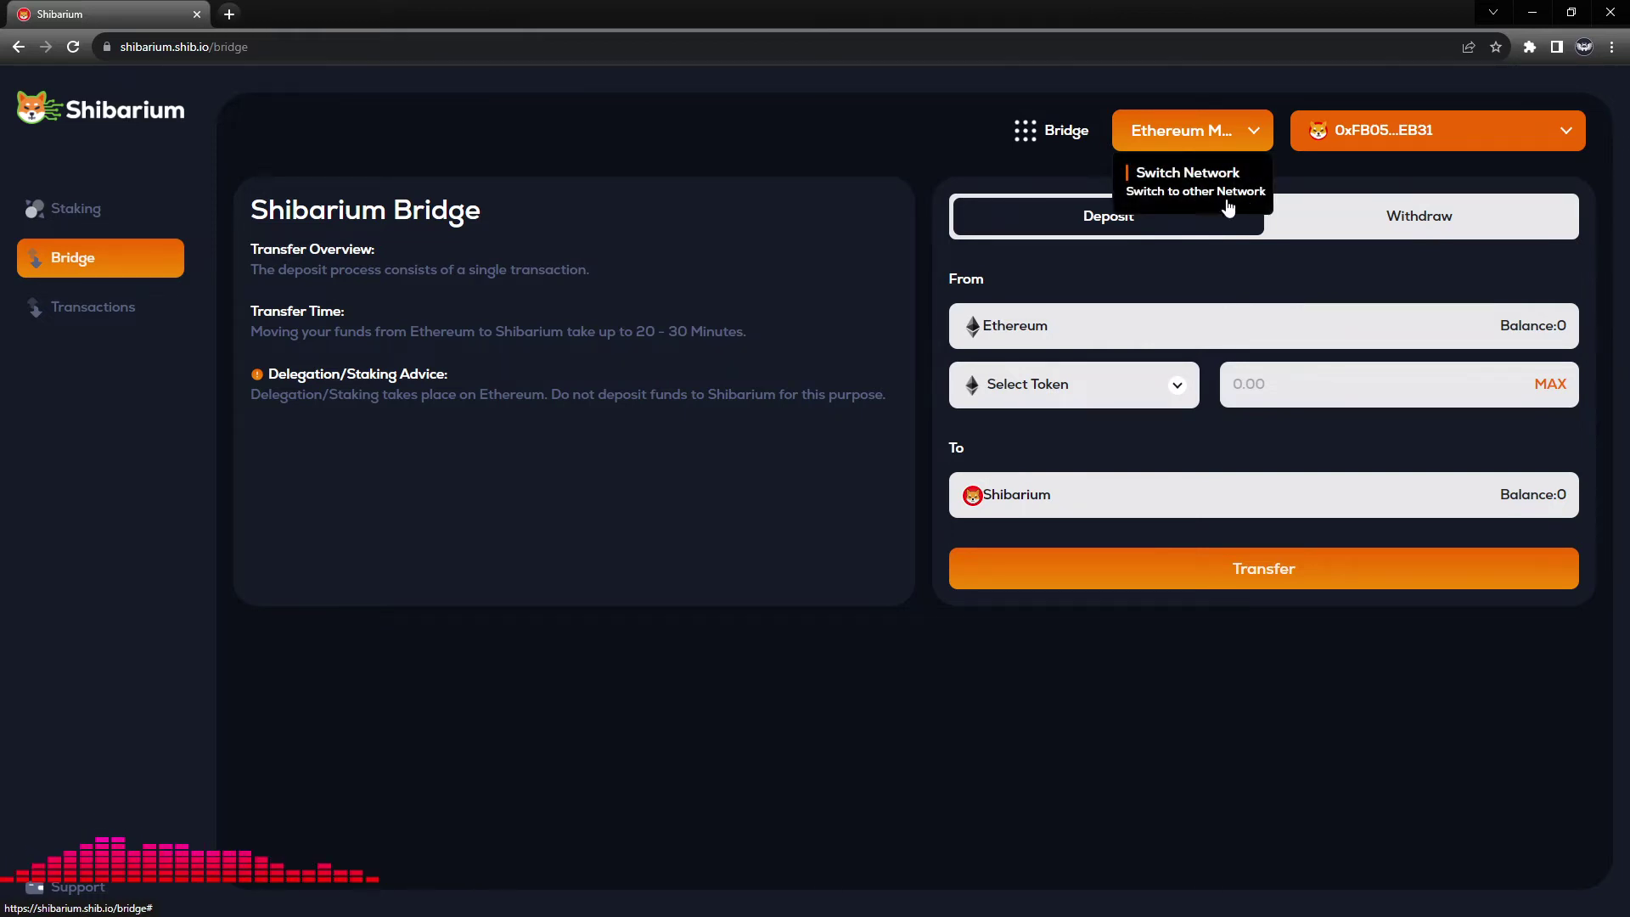
click(1260, 139)
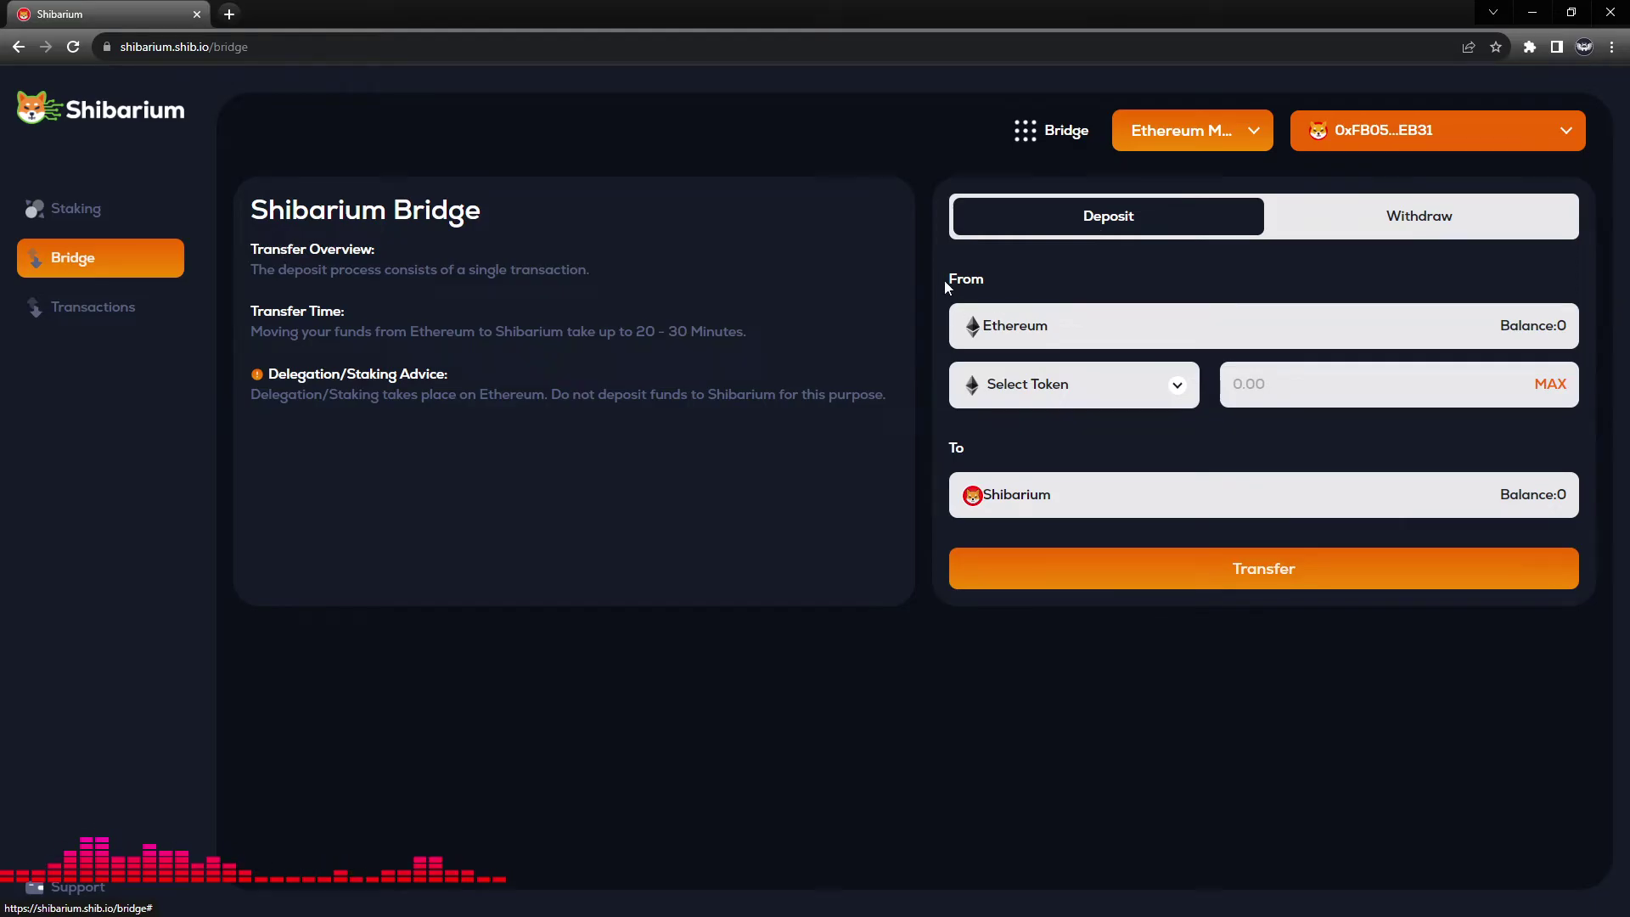
drag(957, 281, 1016, 280)
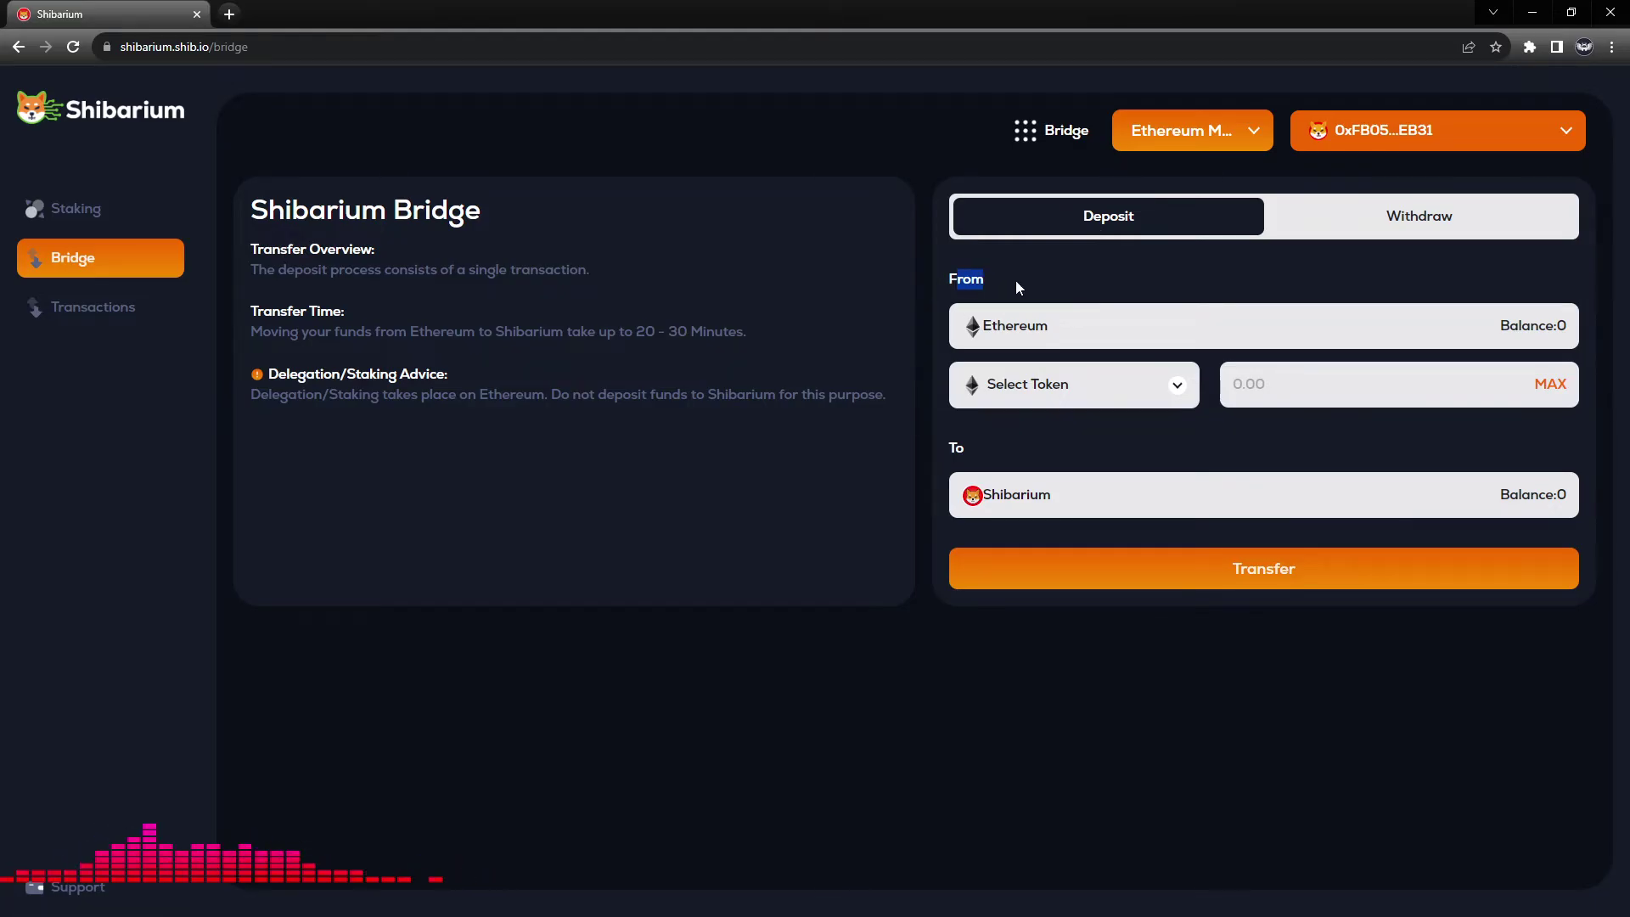
click(1012, 350)
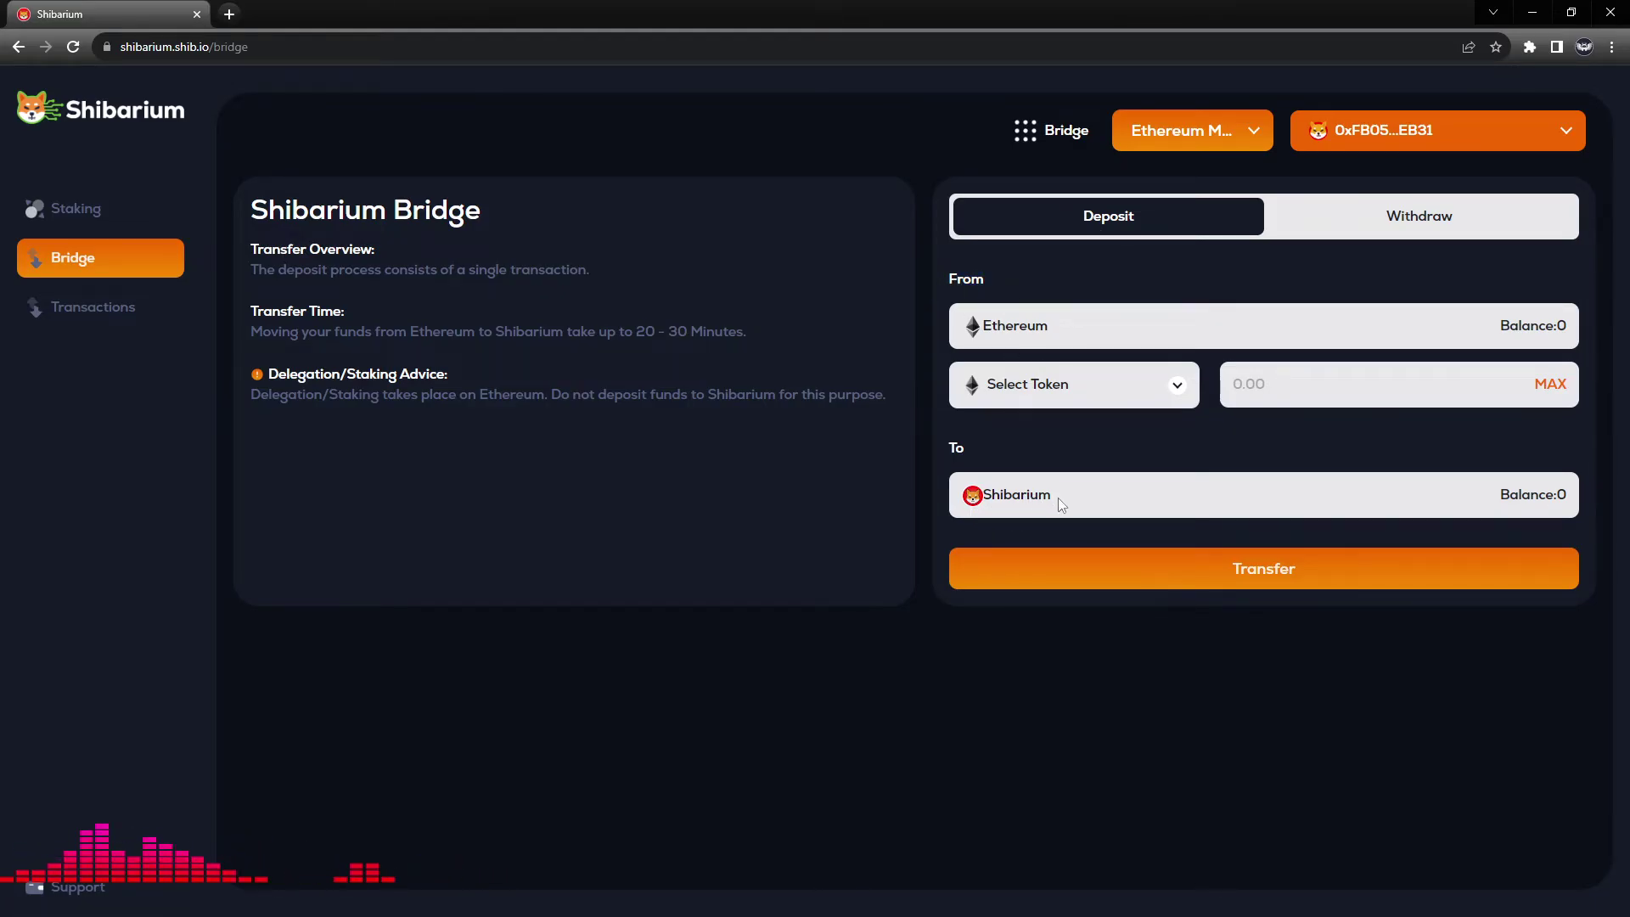
Step: Choose BONE SHIBASWAP as the deposit token and enter an amount of 100
click(1178, 391)
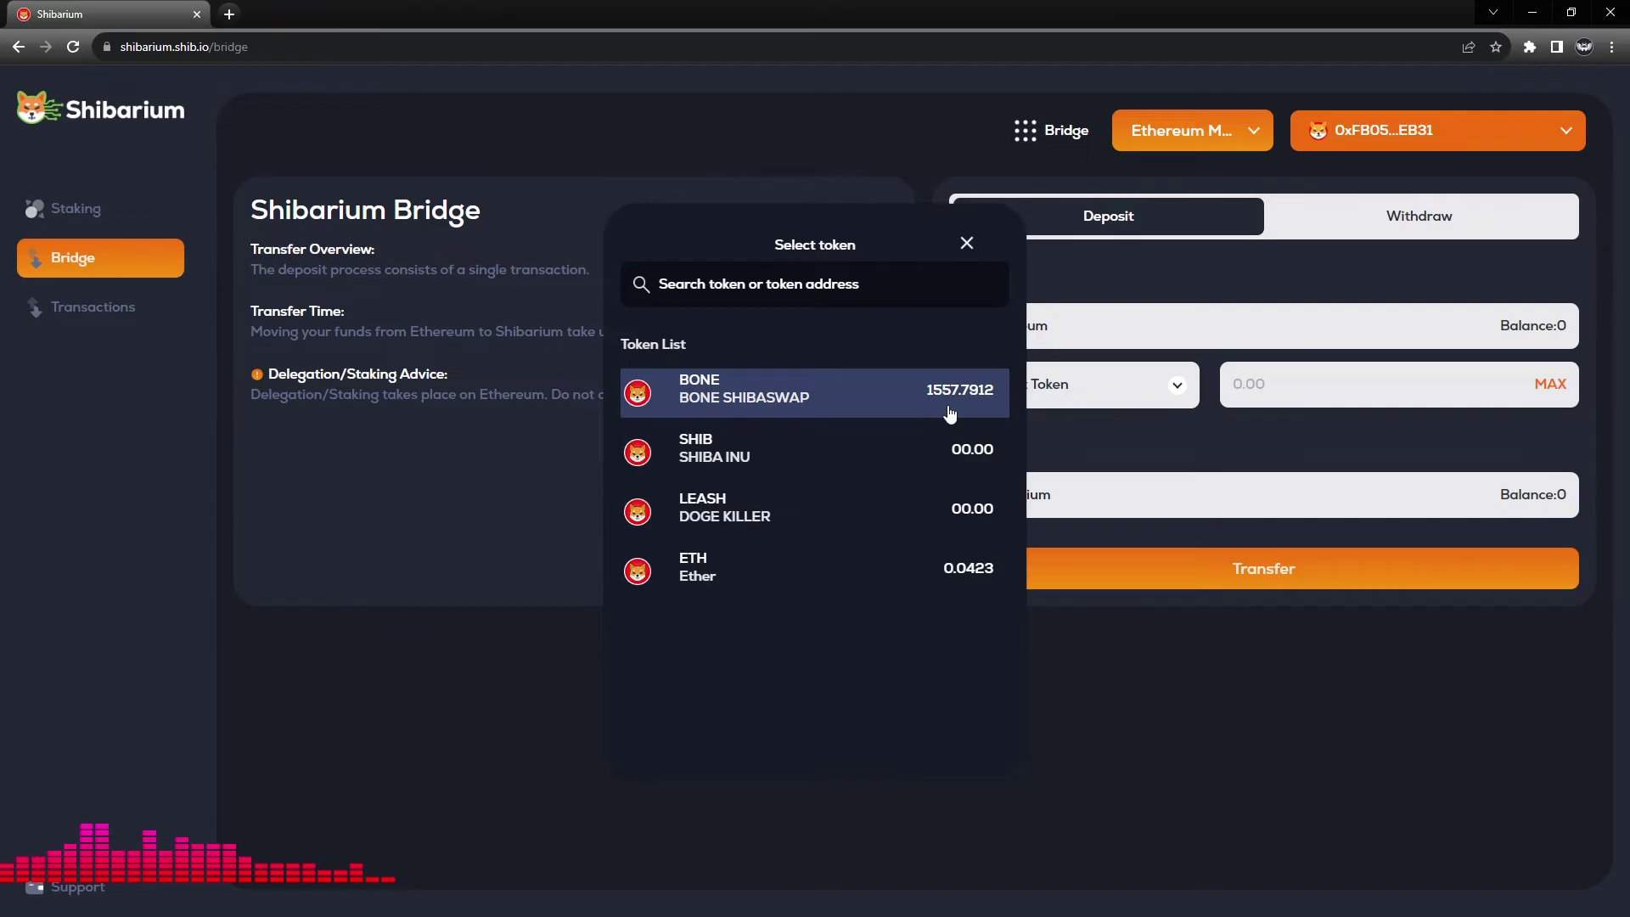
click(862, 413)
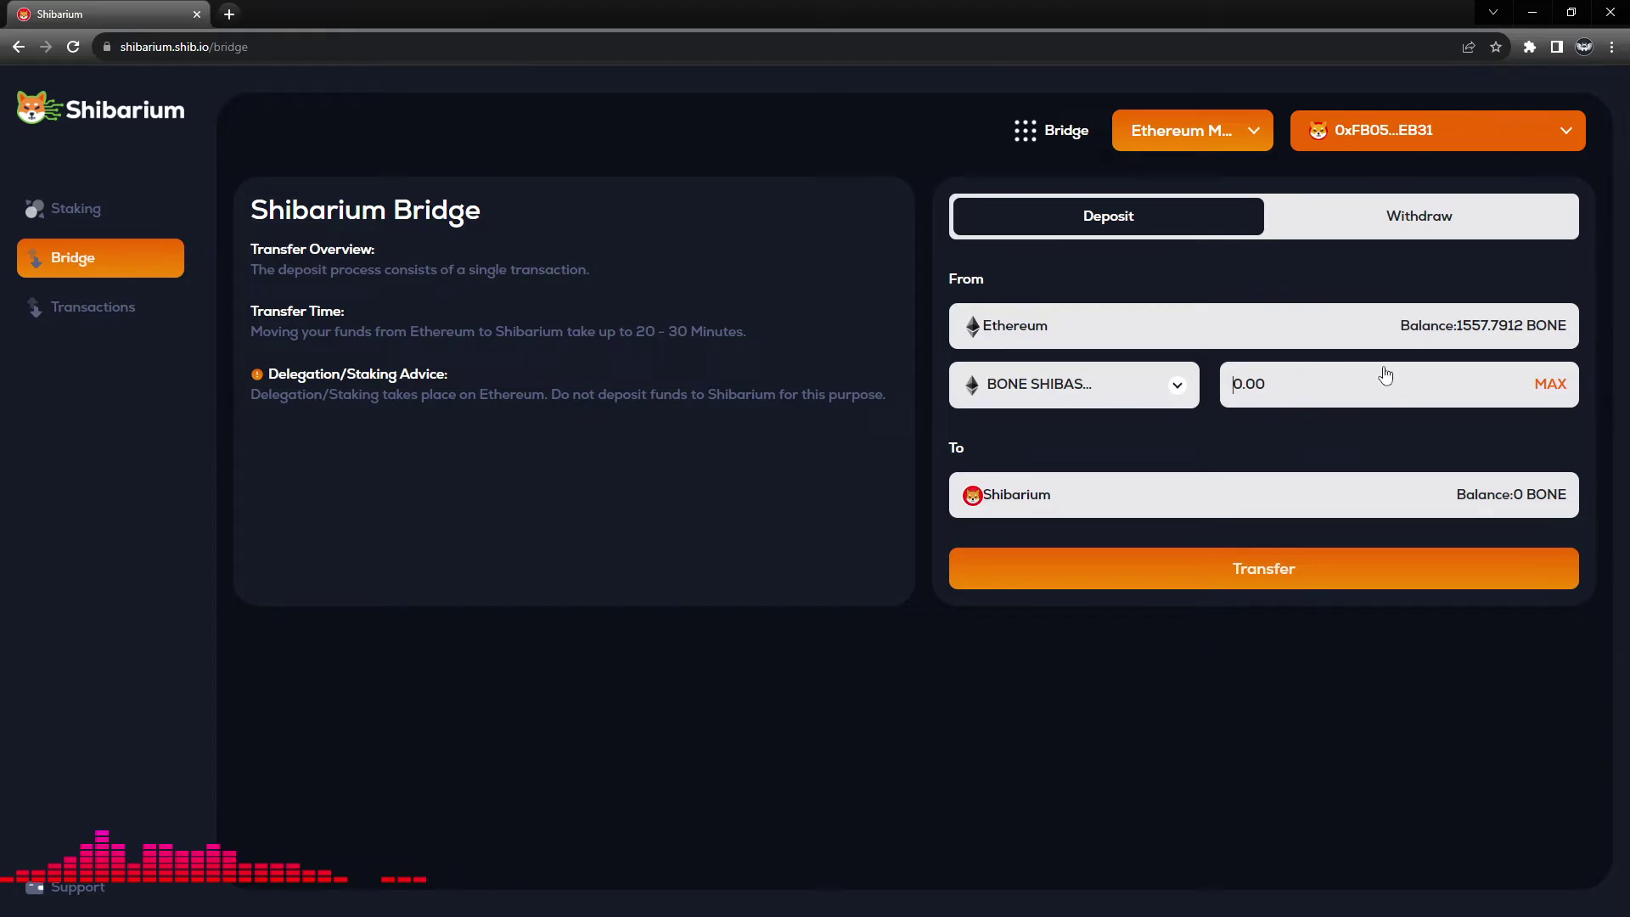
text(100)
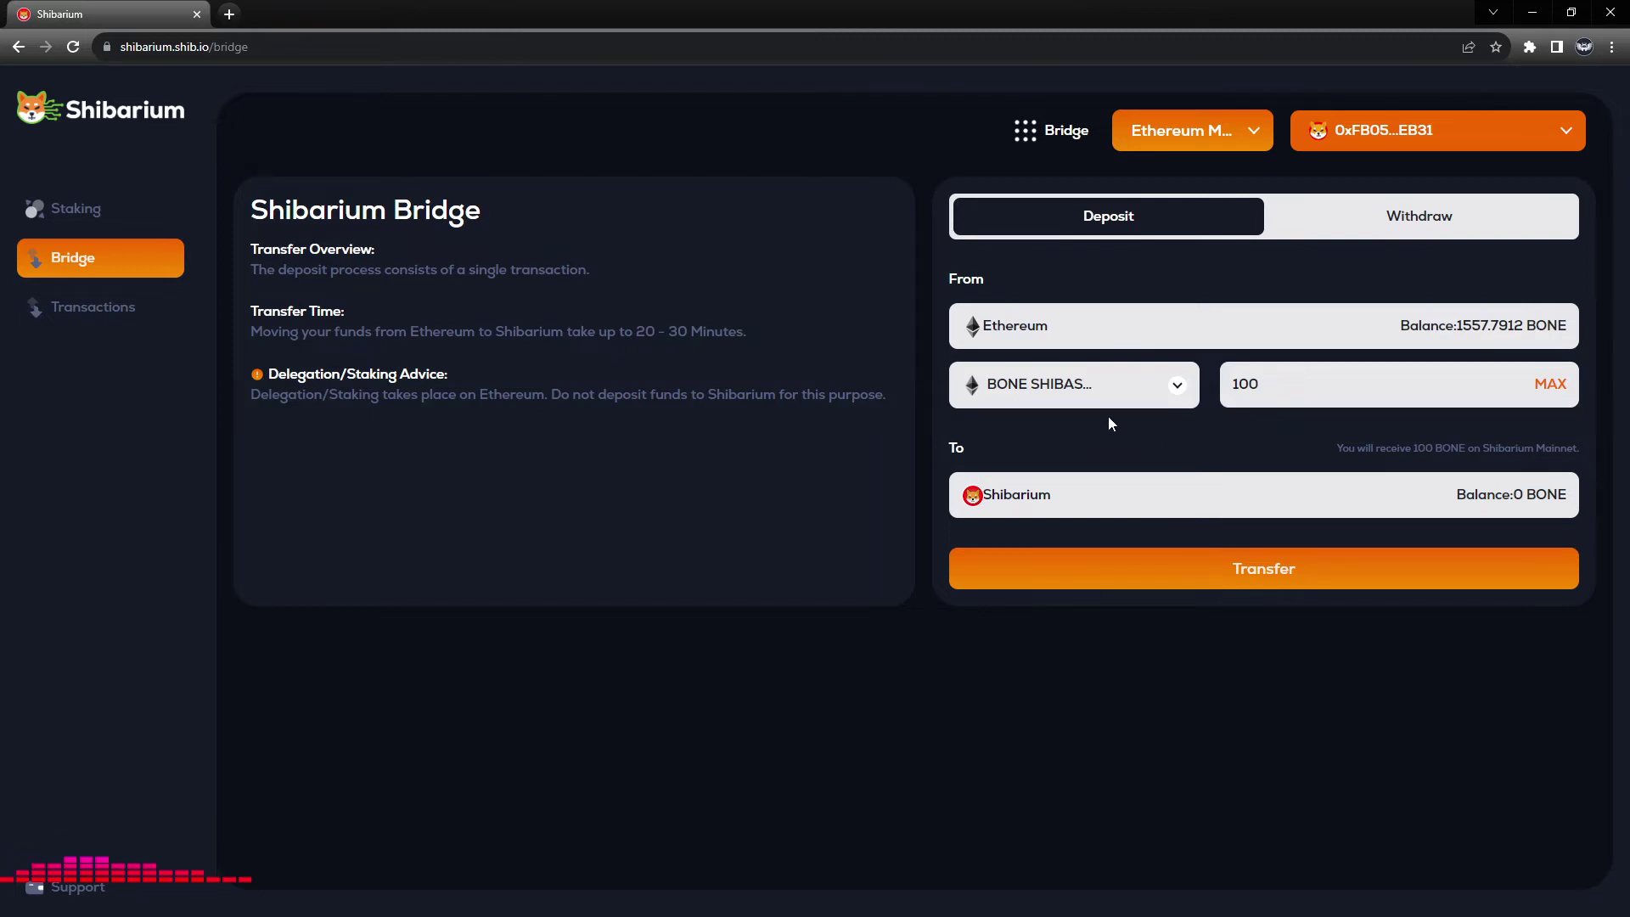
Step: Submit the 100 BONE transfer, bringing up the Please Note notice on bridging limits
click(1265, 567)
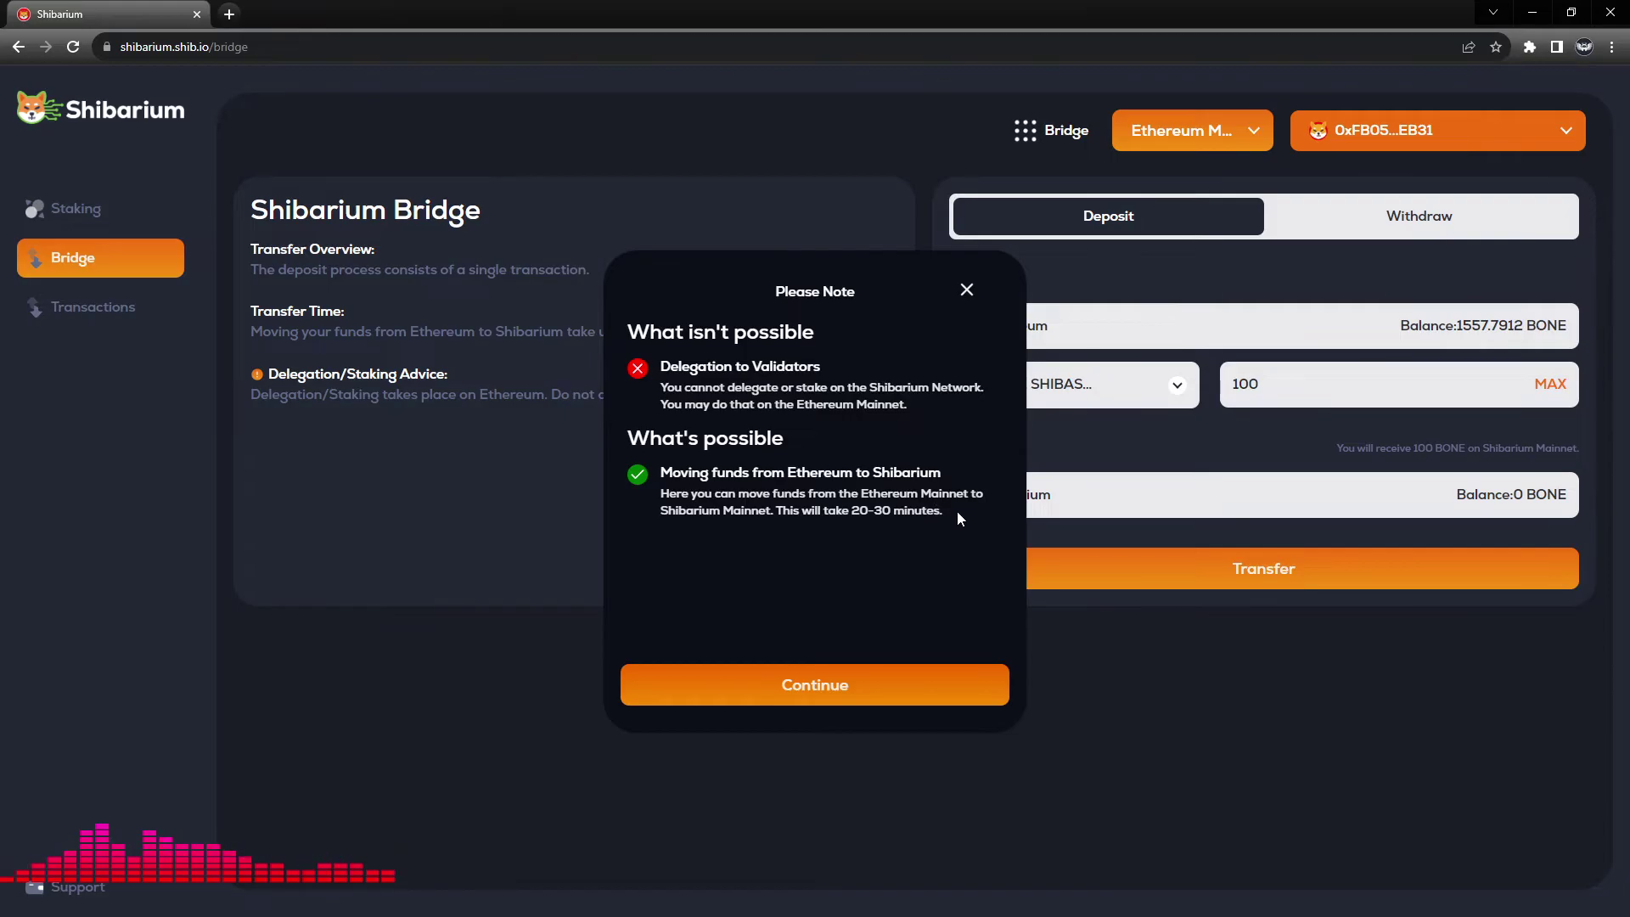
Step: Acknowledge the notice to reach the Transfer Overview with Approve Deposit gas at $1.113833
click(901, 694)
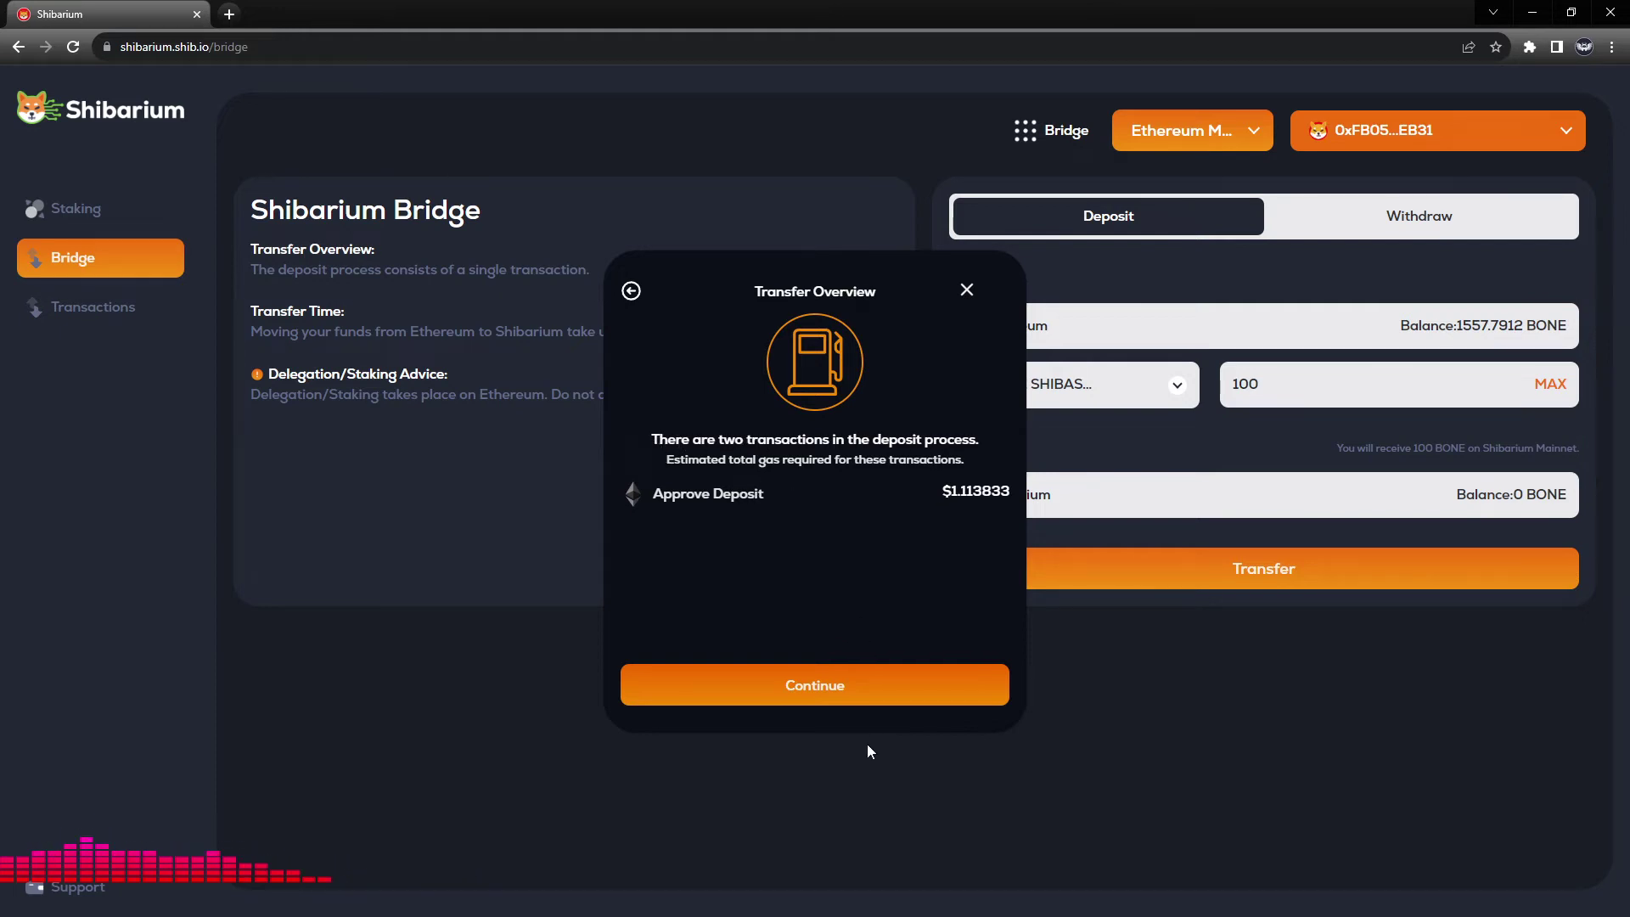
Step: Proceed to Approve Deposit and accept the Revoke.cash BONE allowance warning for shibarium.shib.io
click(853, 685)
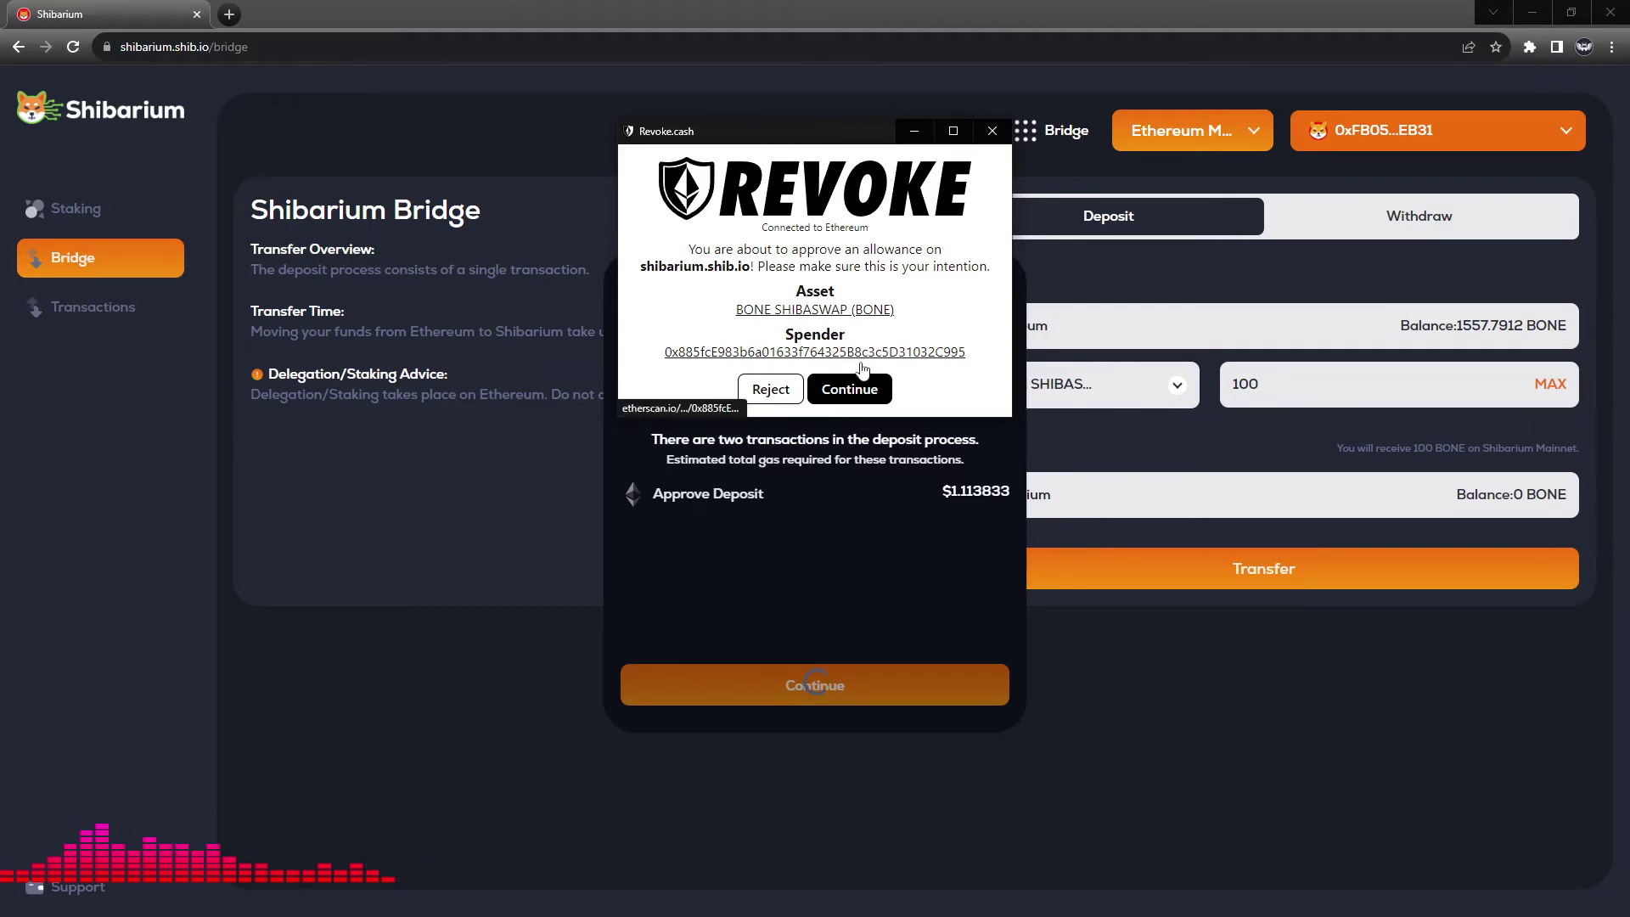
click(850, 391)
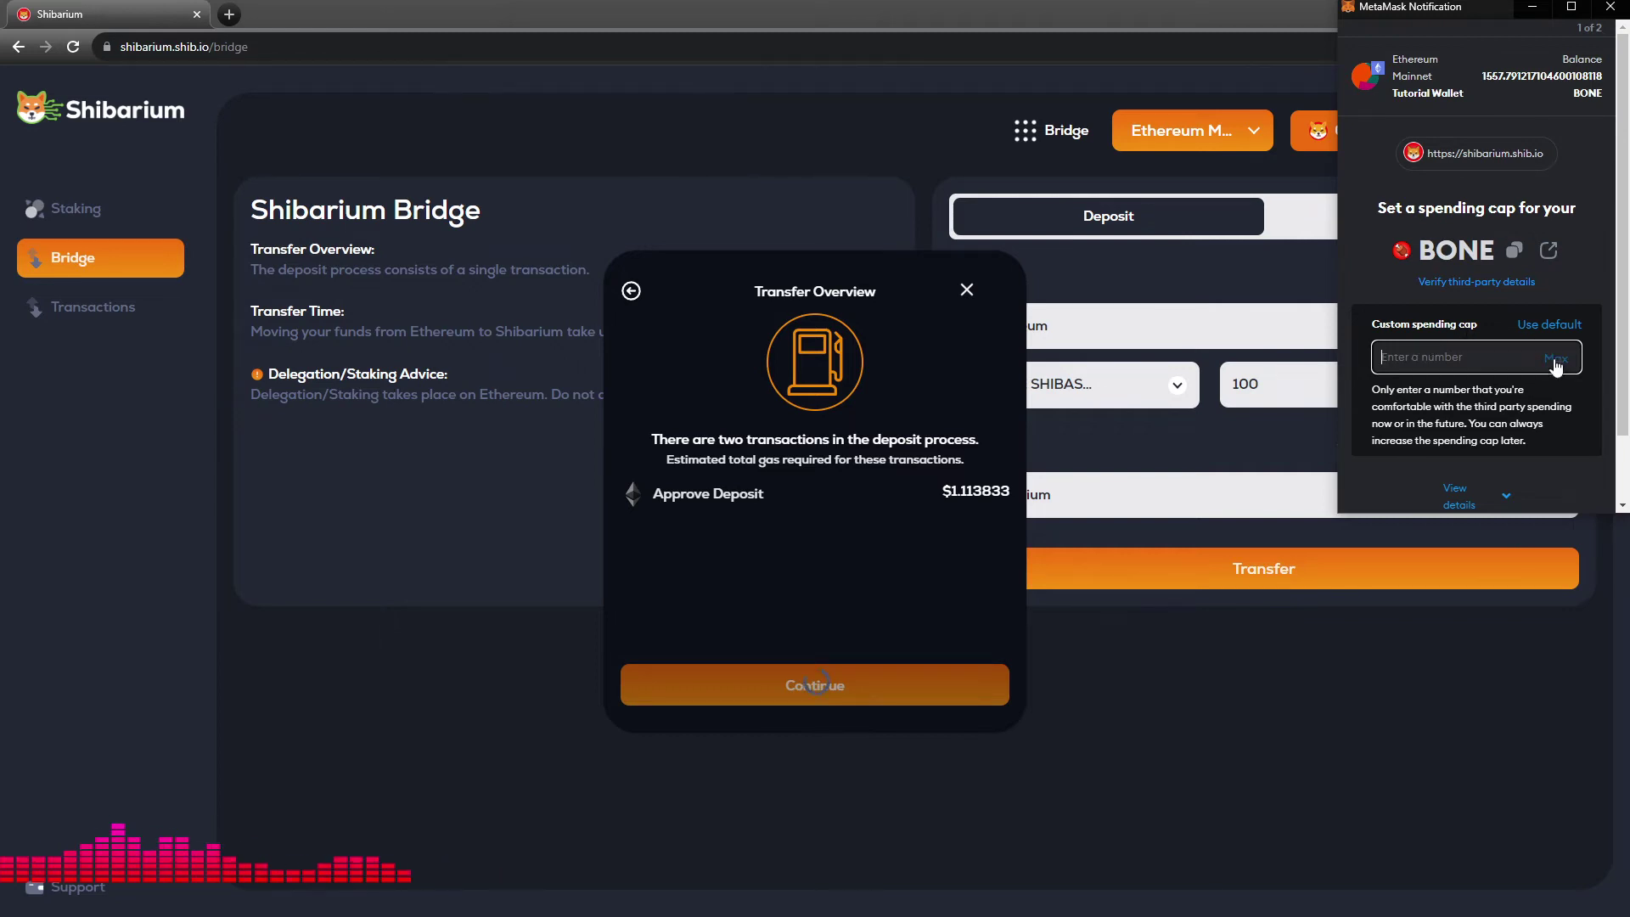
Step: Set the MetaMask BONE spending cap to 1557, review the gas, and approve it
click(1550, 326)
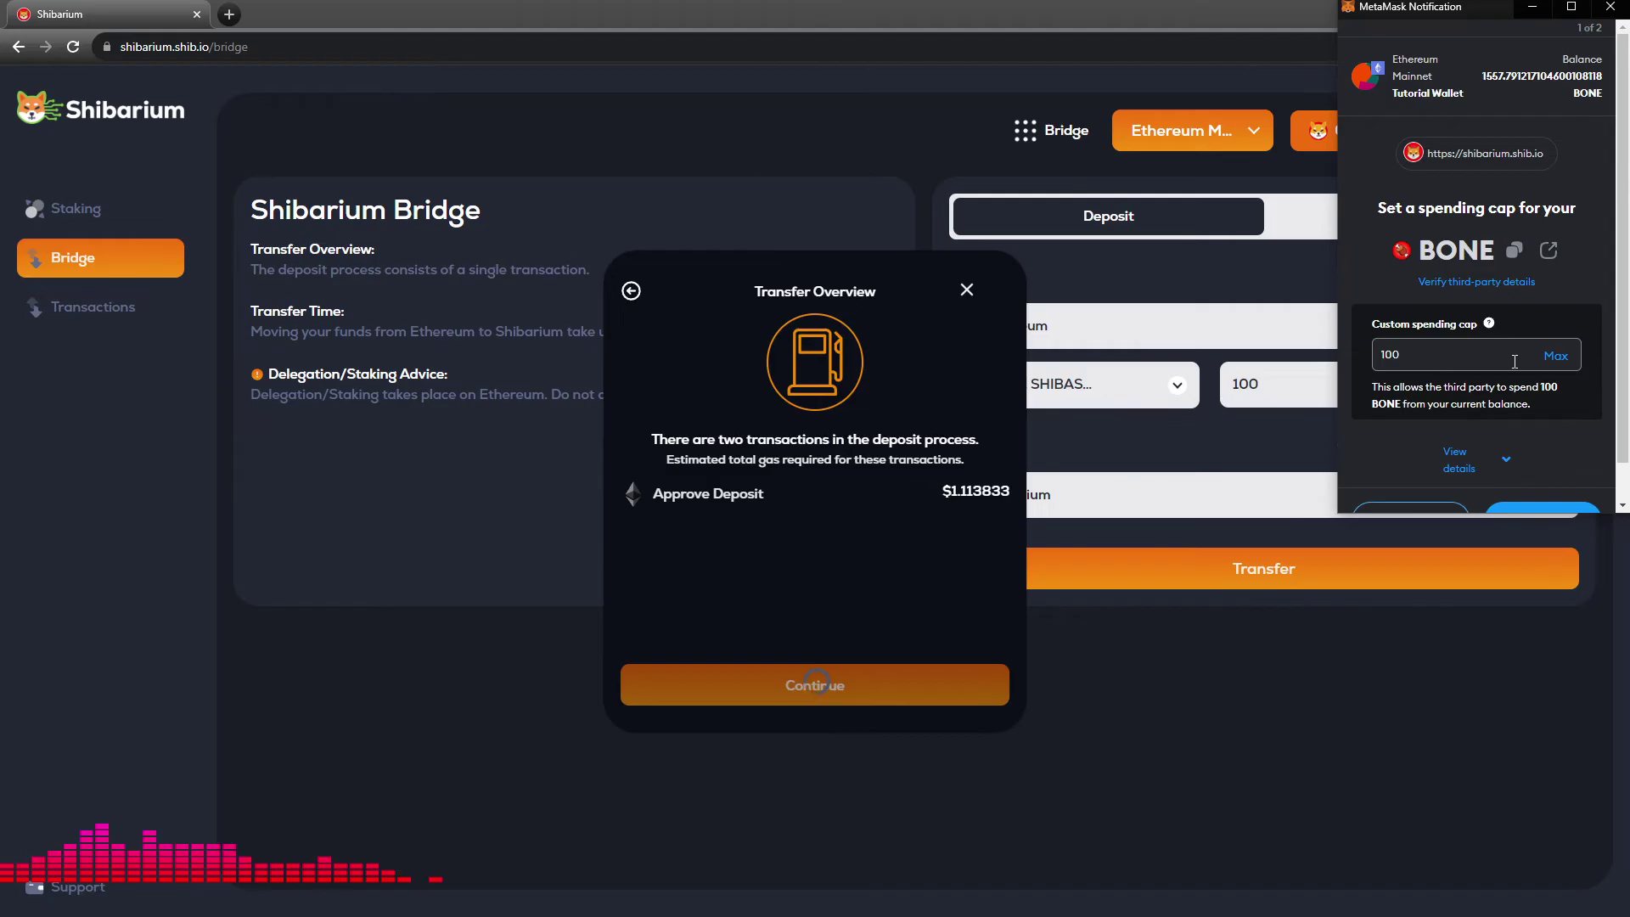
click(1557, 357)
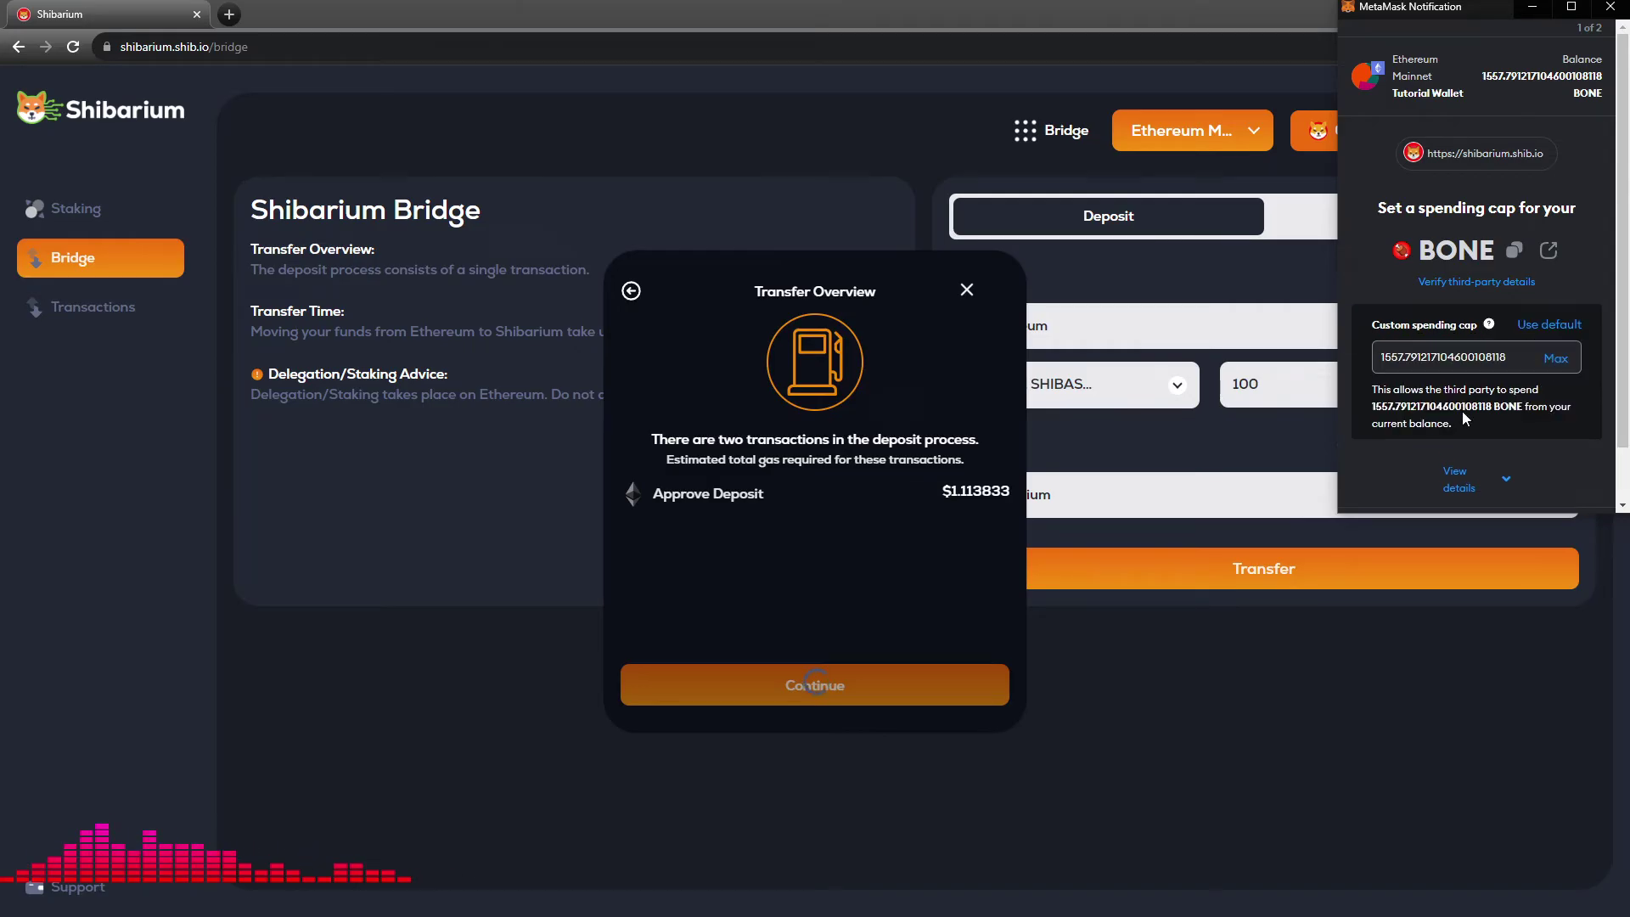
drag(1509, 357, 1444, 366)
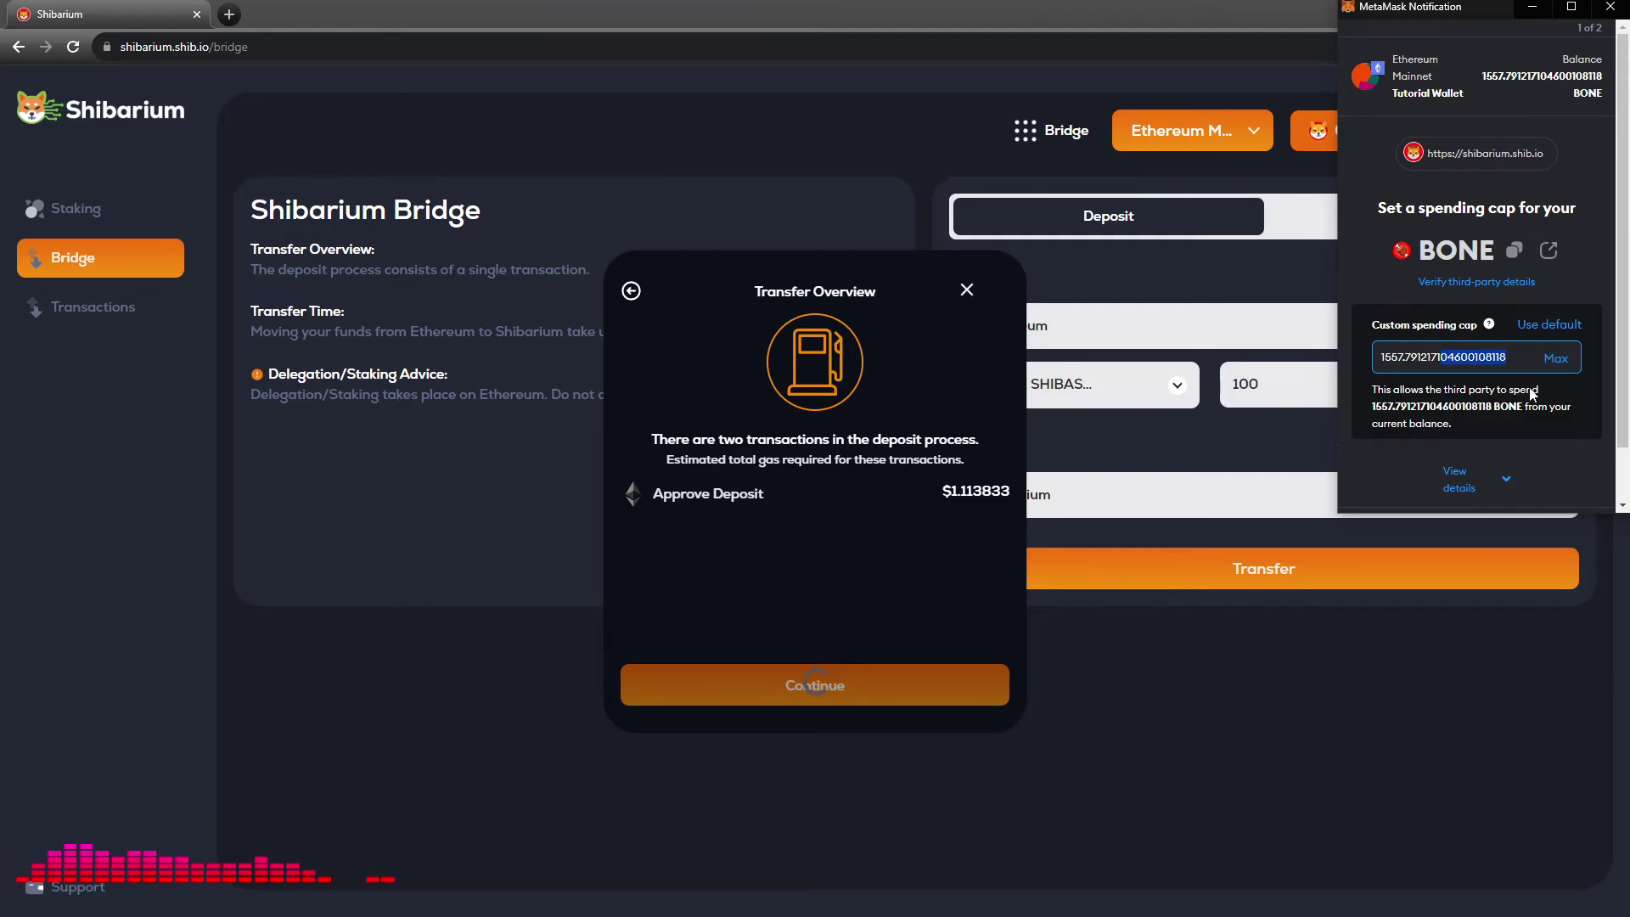
key(BackSpace)
key(BackSpace)
key(BackSpace)
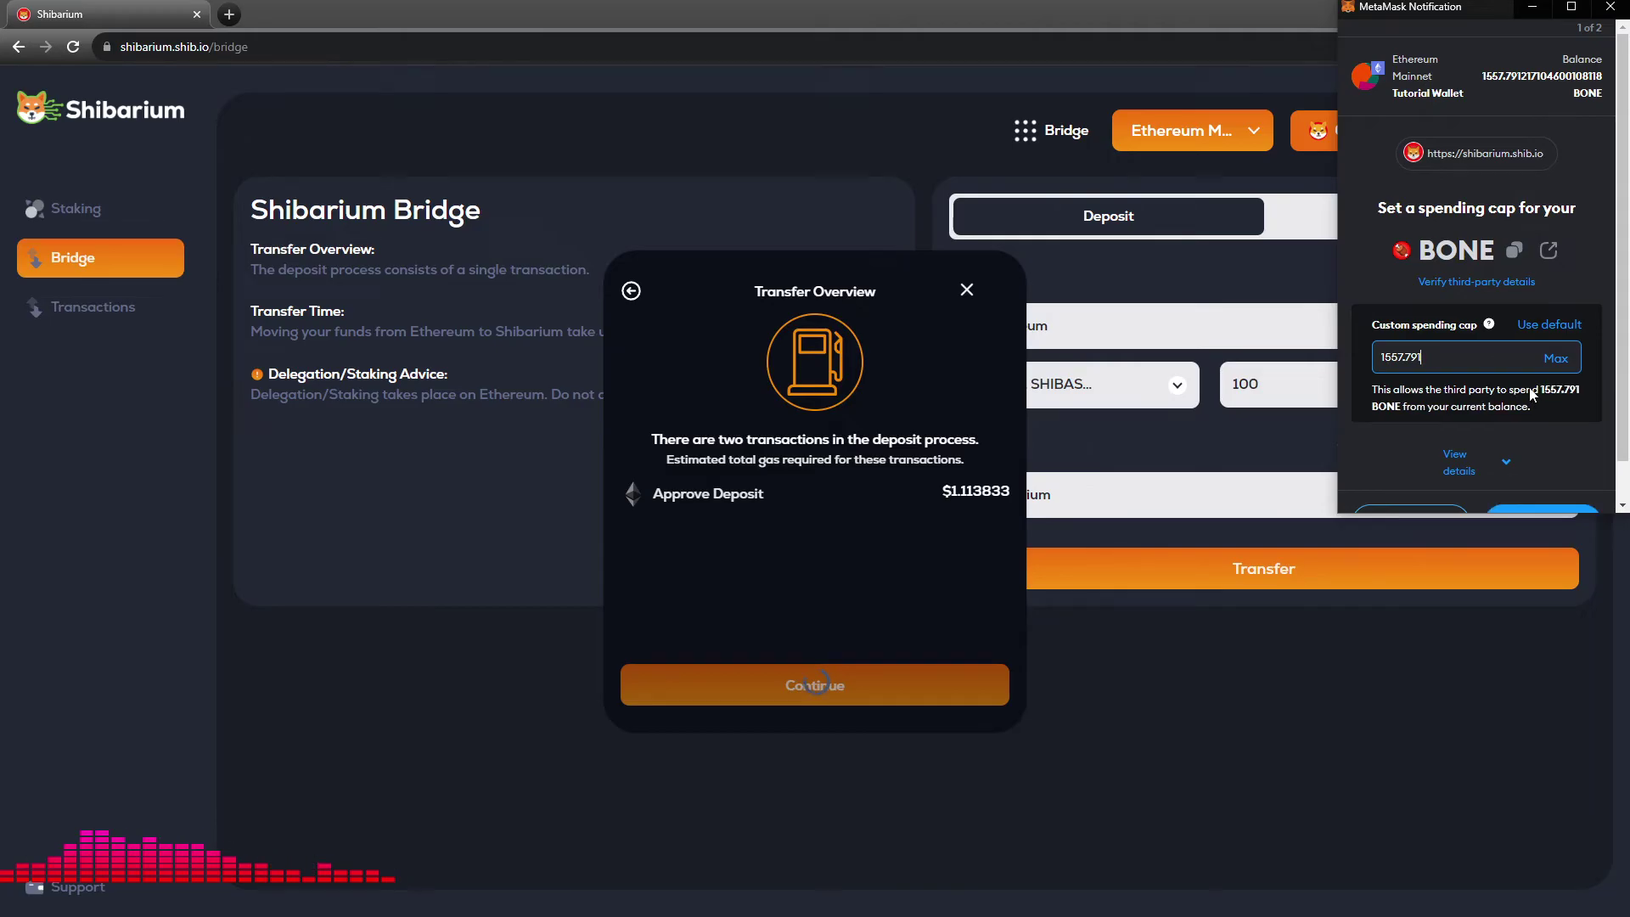
key(BackSpace)
key(BackSpace)
key(BackSpace)
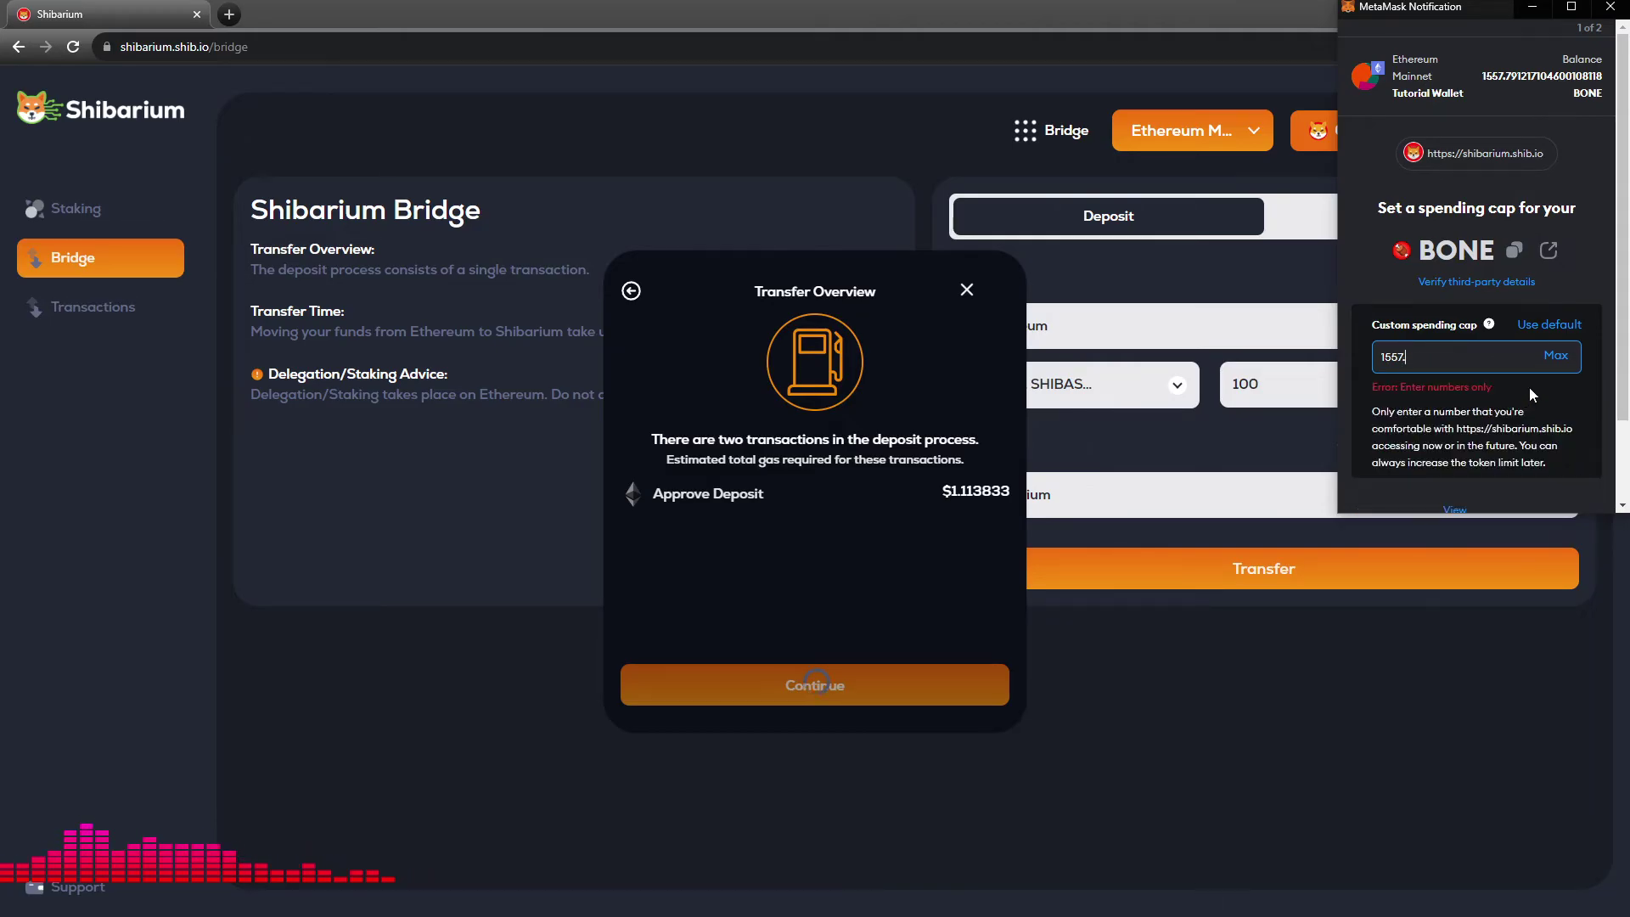
key(BackSpace)
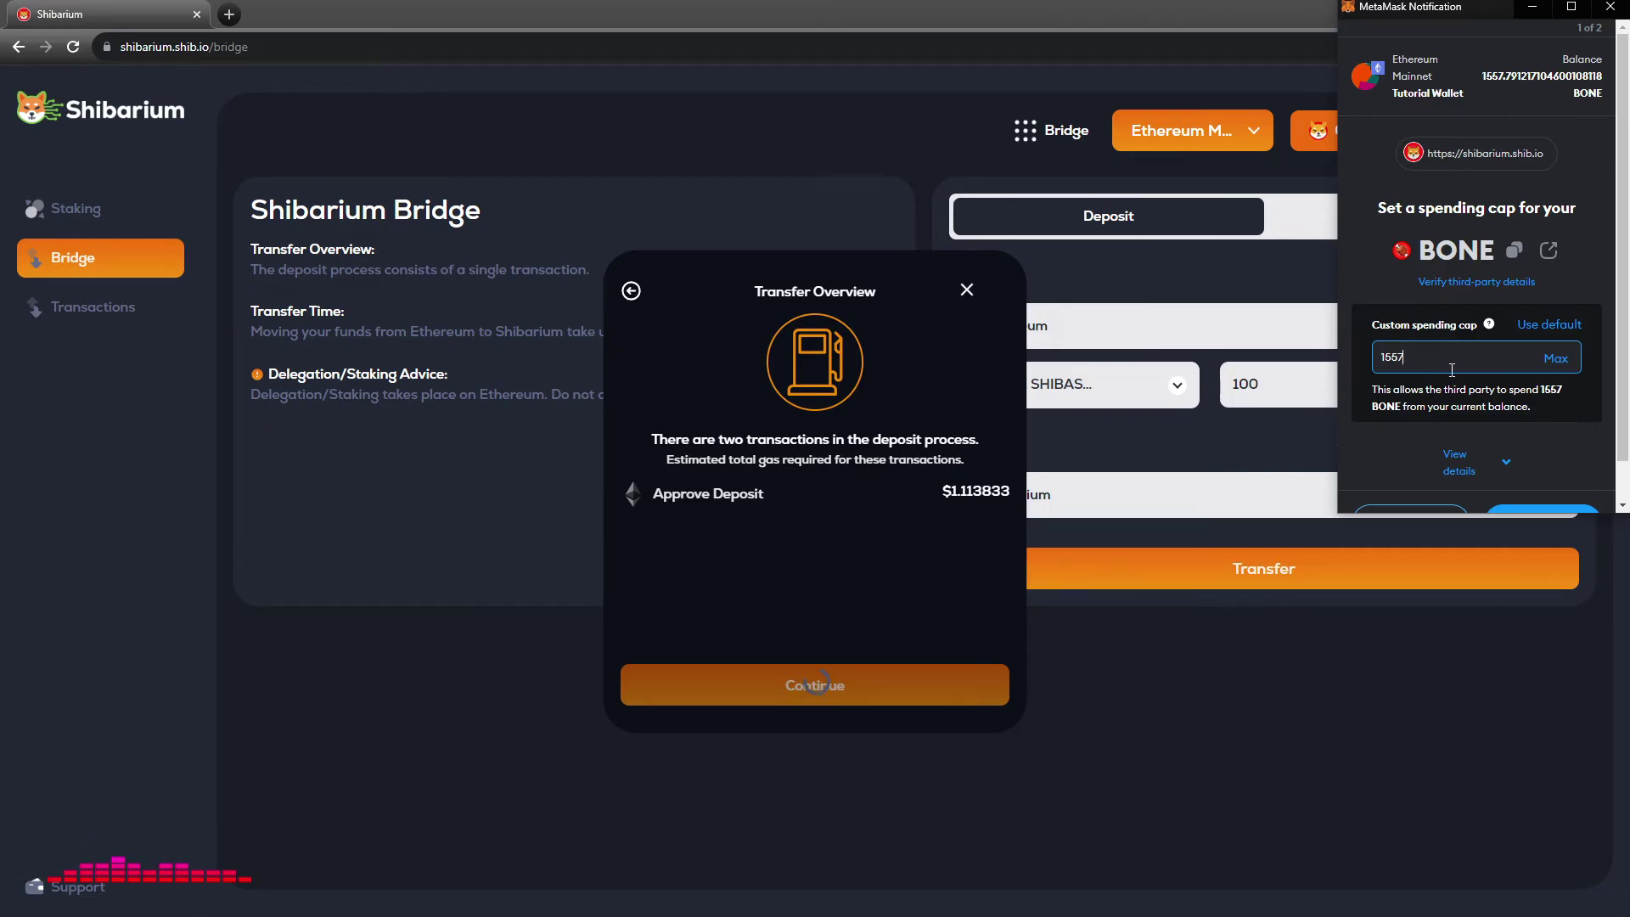
scroll(1452, 370, down, 1)
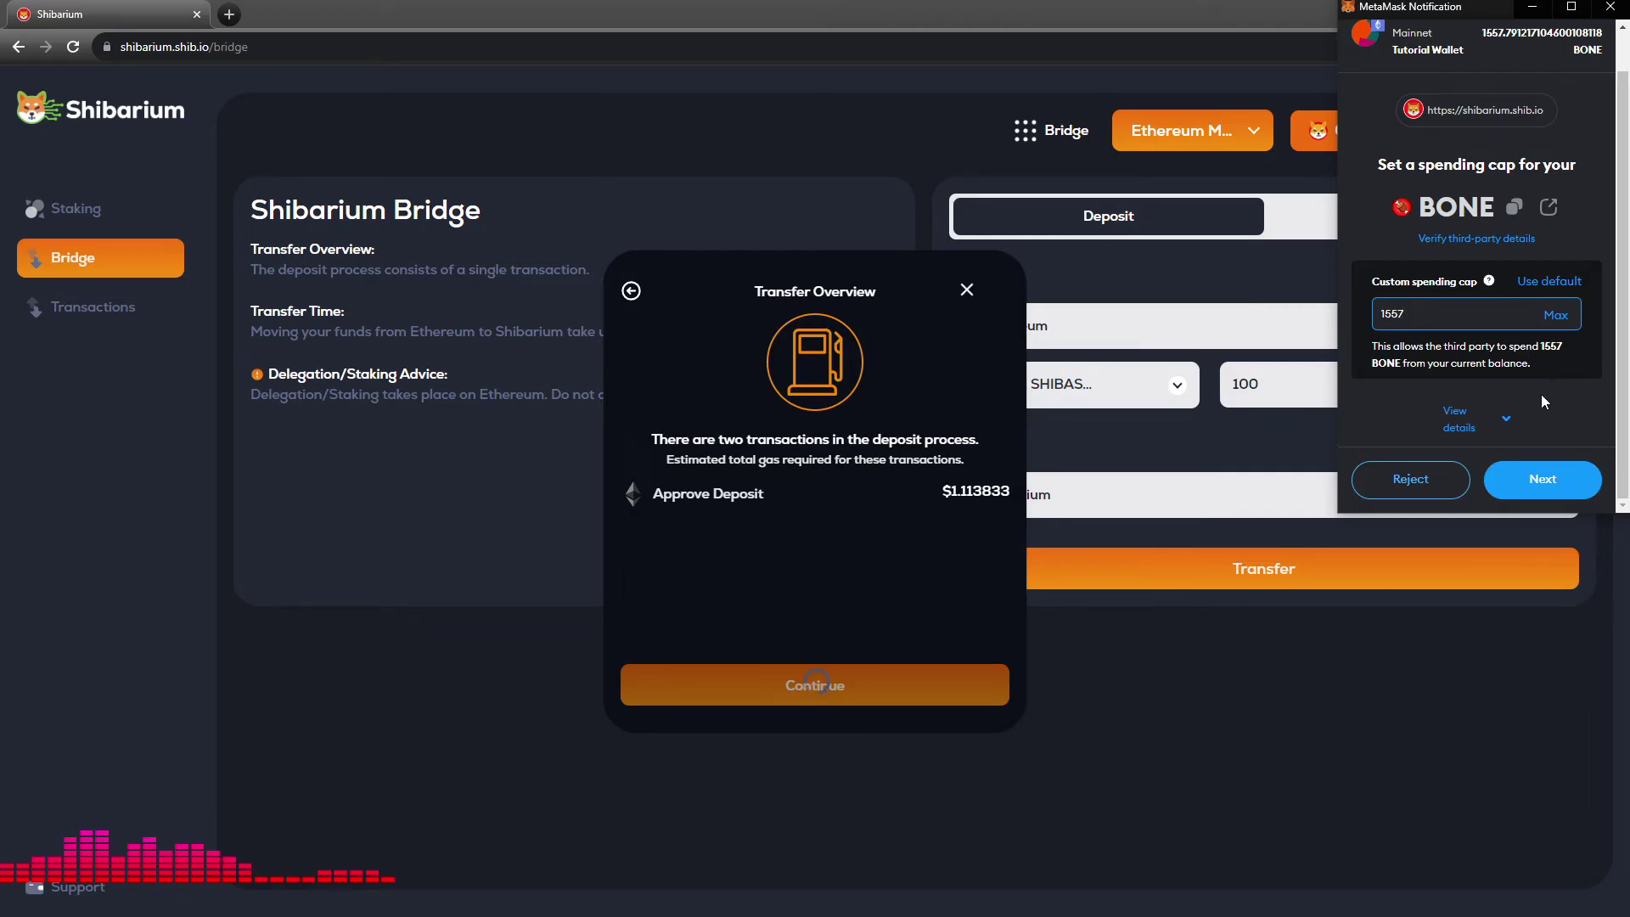
click(1539, 482)
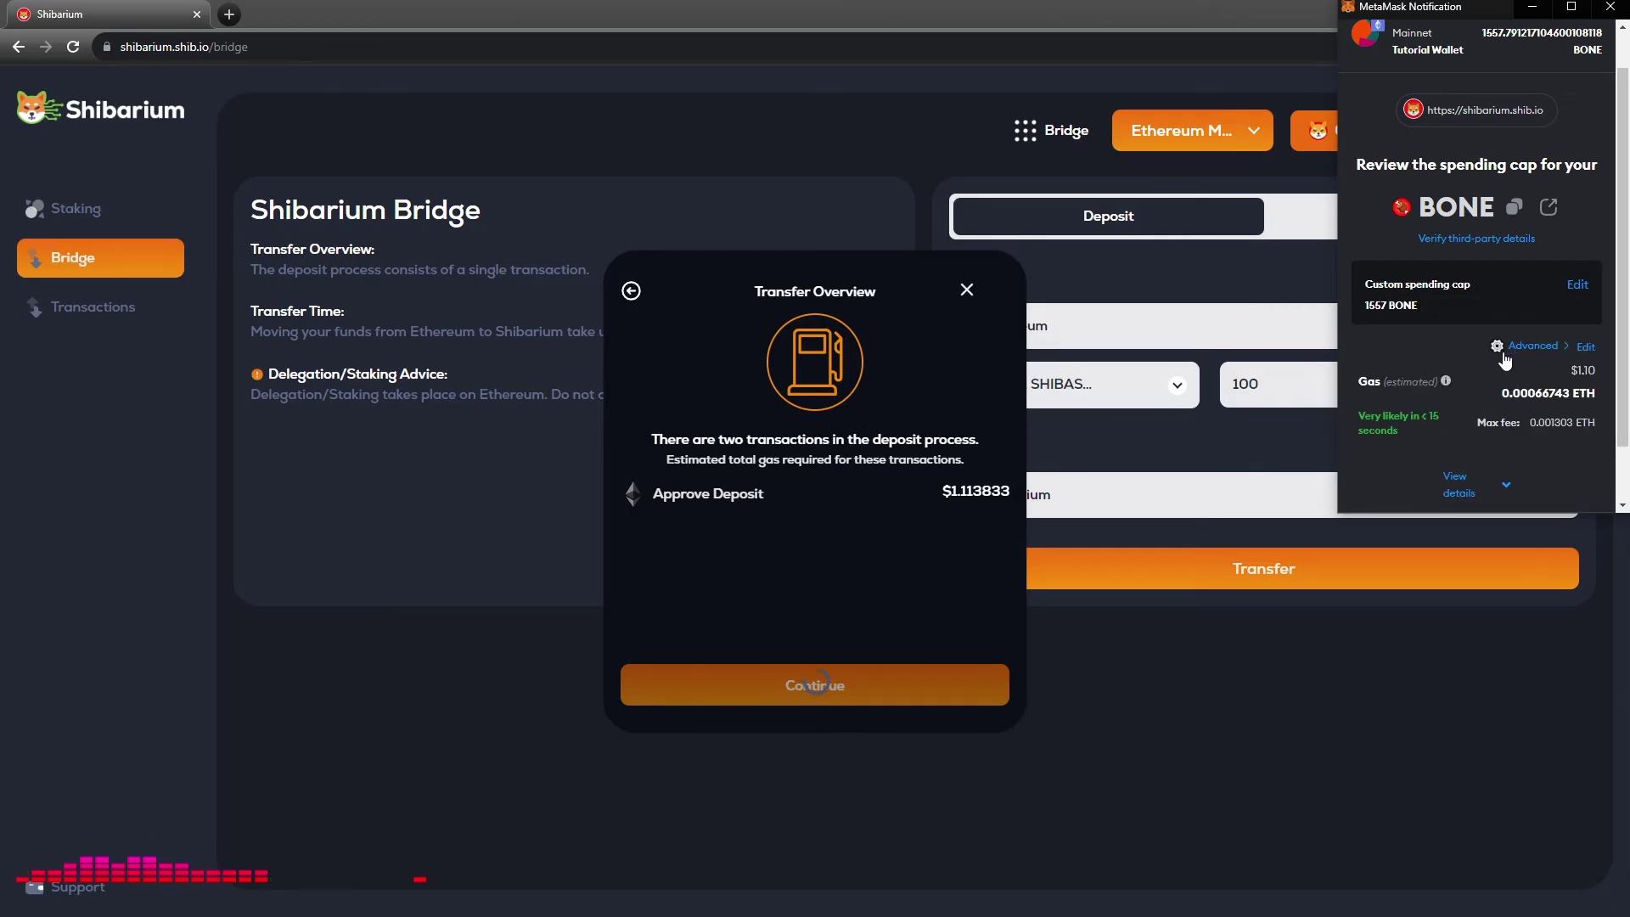
scroll(1490, 366, down, 1)
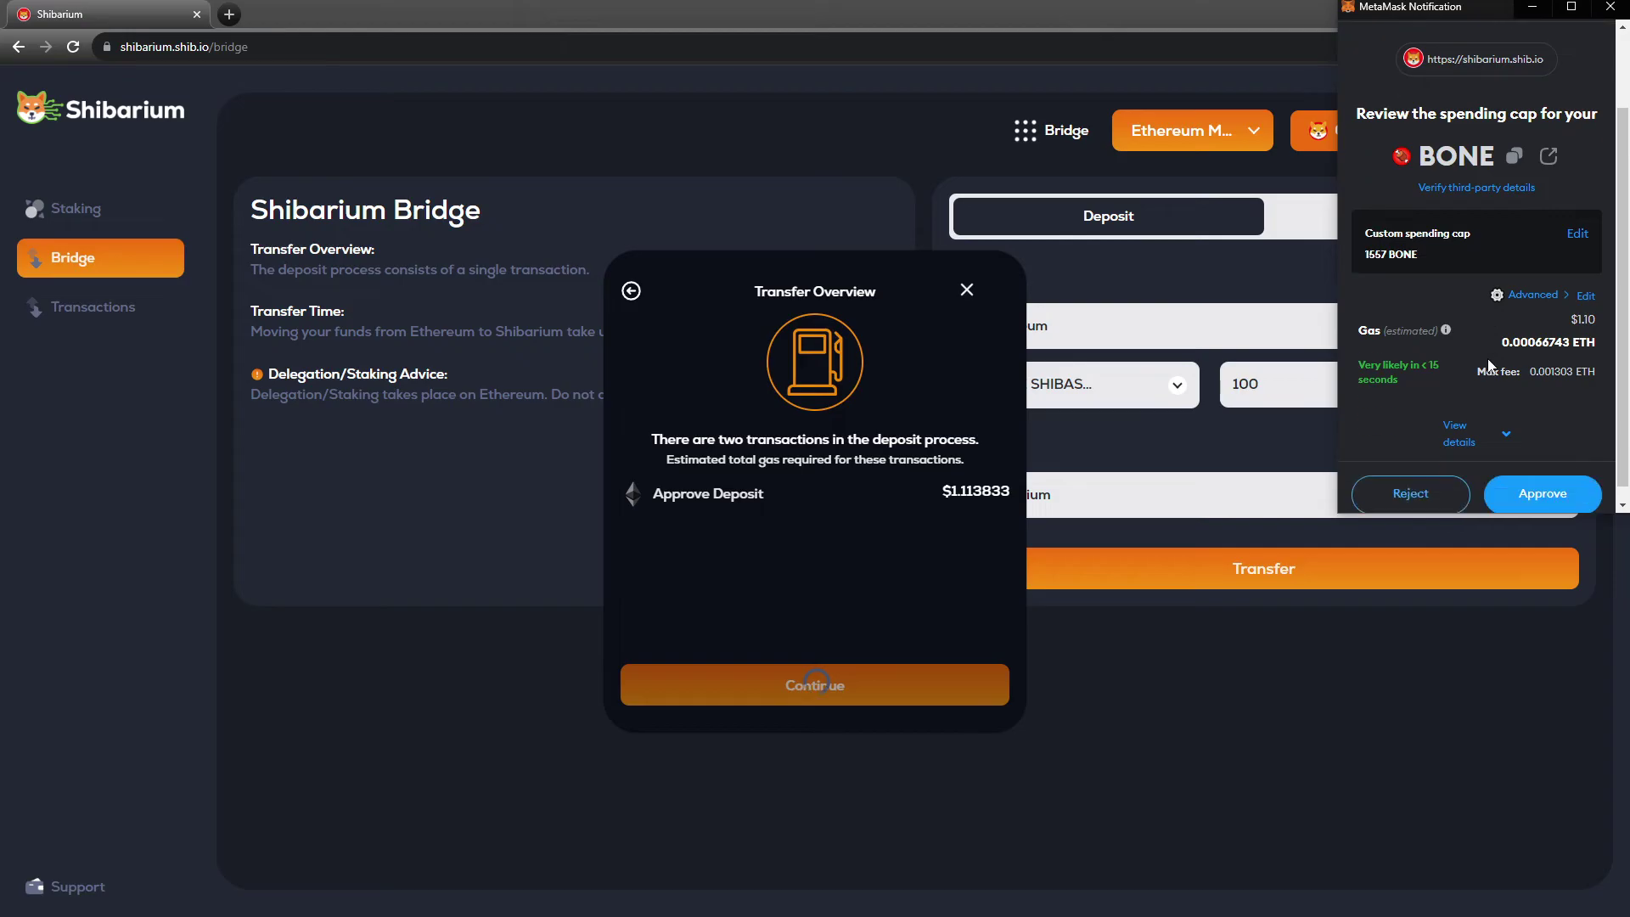
click(1542, 480)
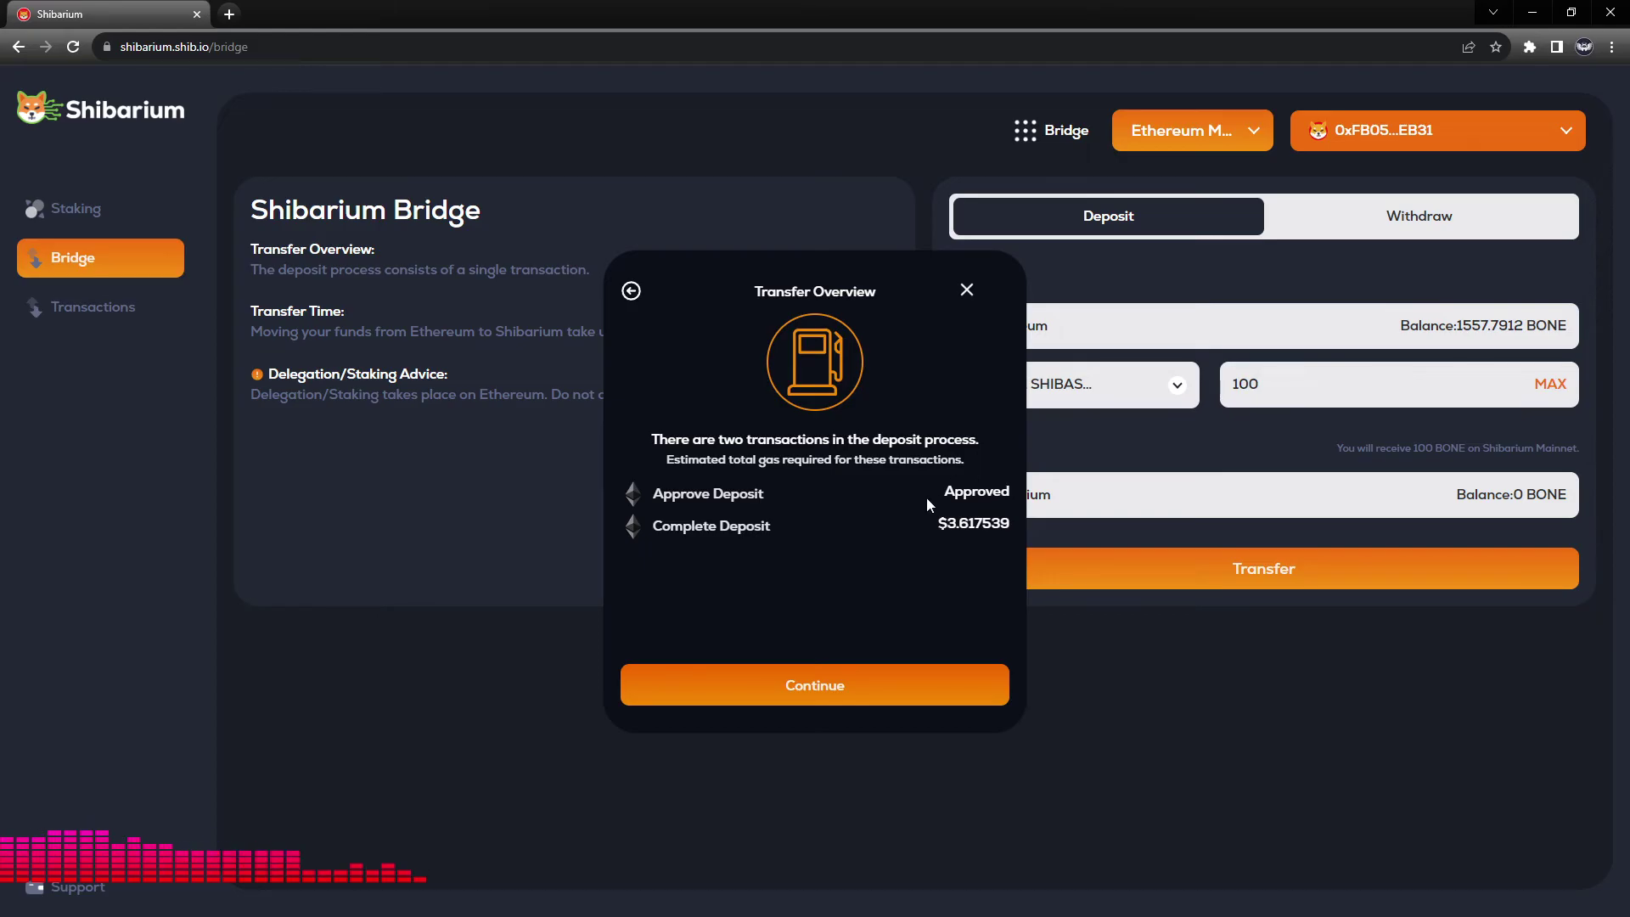
Step: Continue from the approved Transfer Overview to the Confirm Transfer summary for 100 BONE, fee $3.617539
click(855, 695)
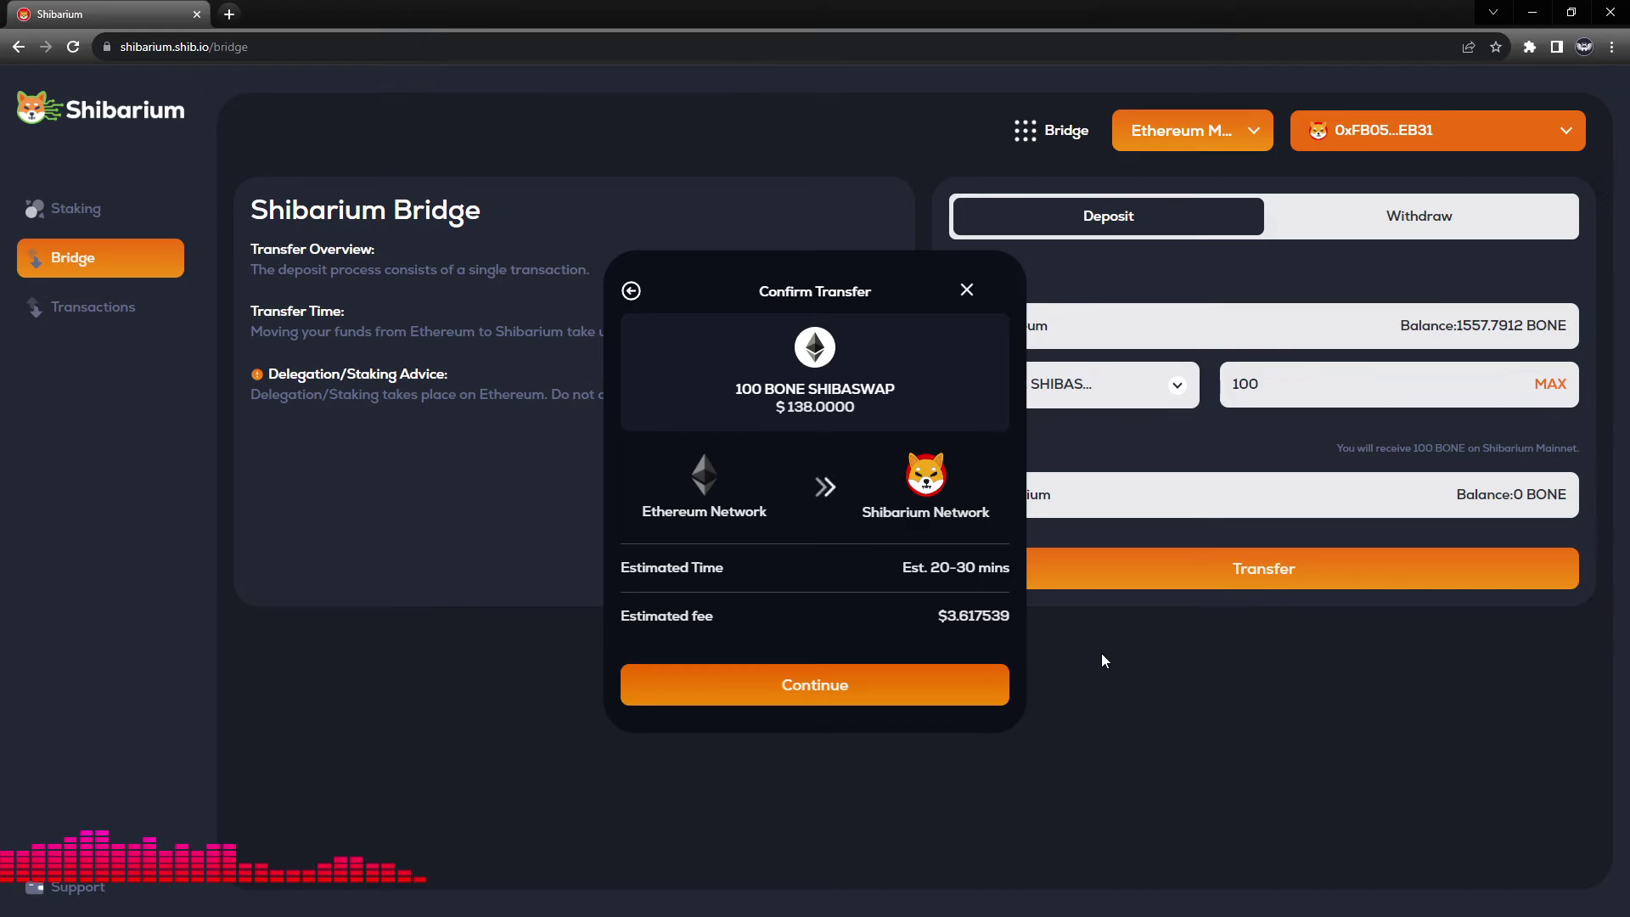
Step: Start the 100 BONE deposit and confirm the transaction in the MetaMask notification
click(915, 680)
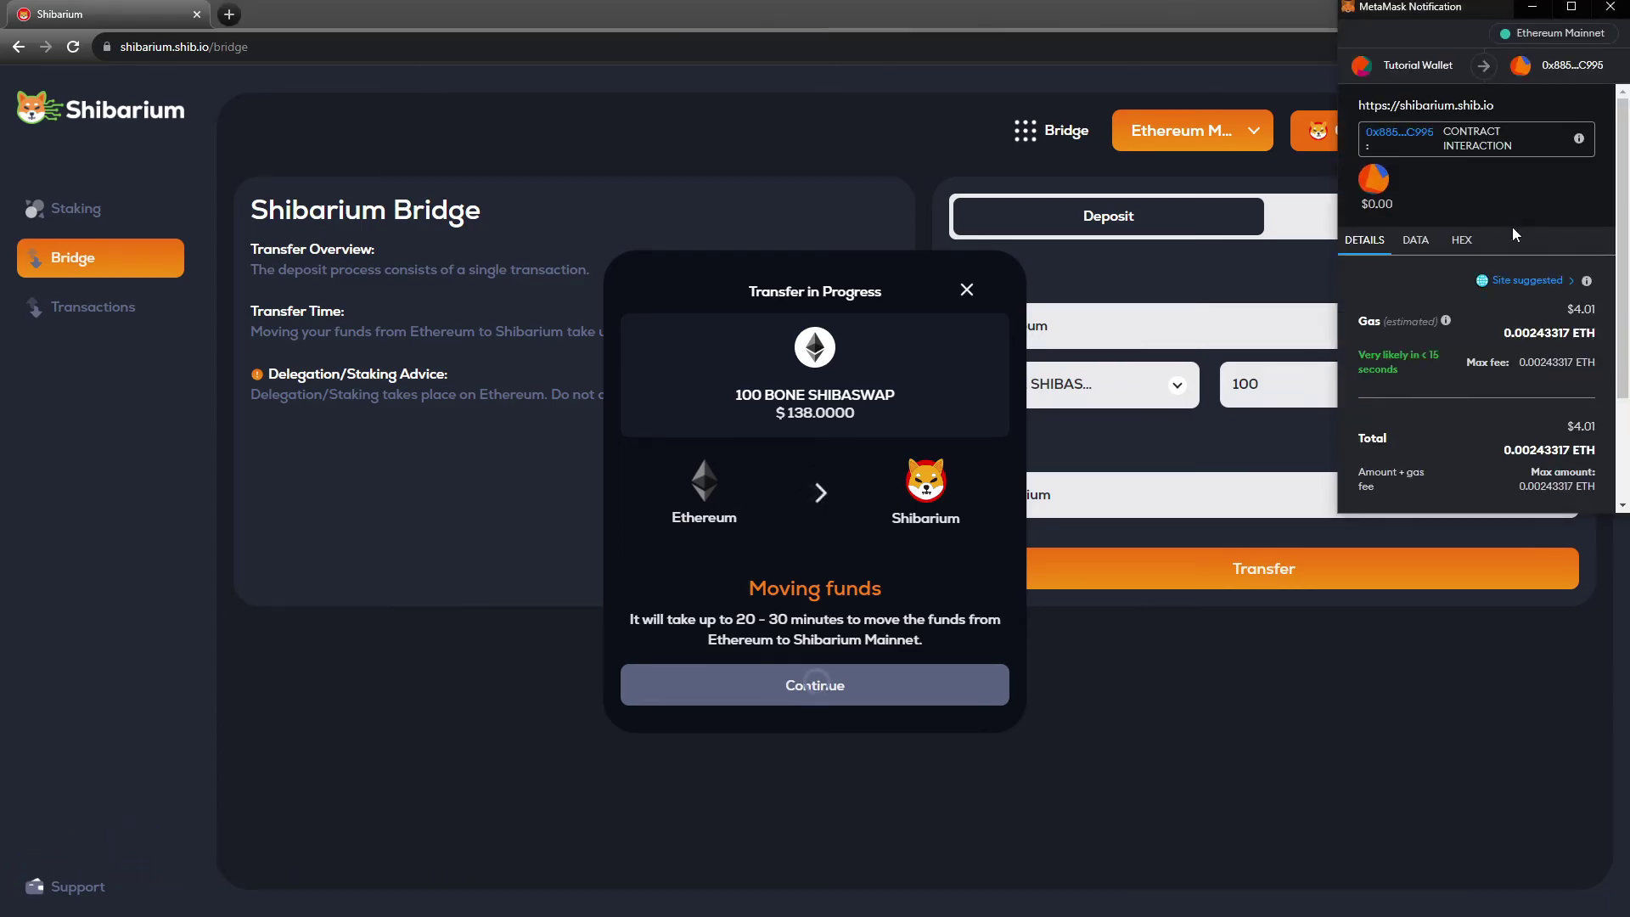
scroll(1518, 405, down, 2)
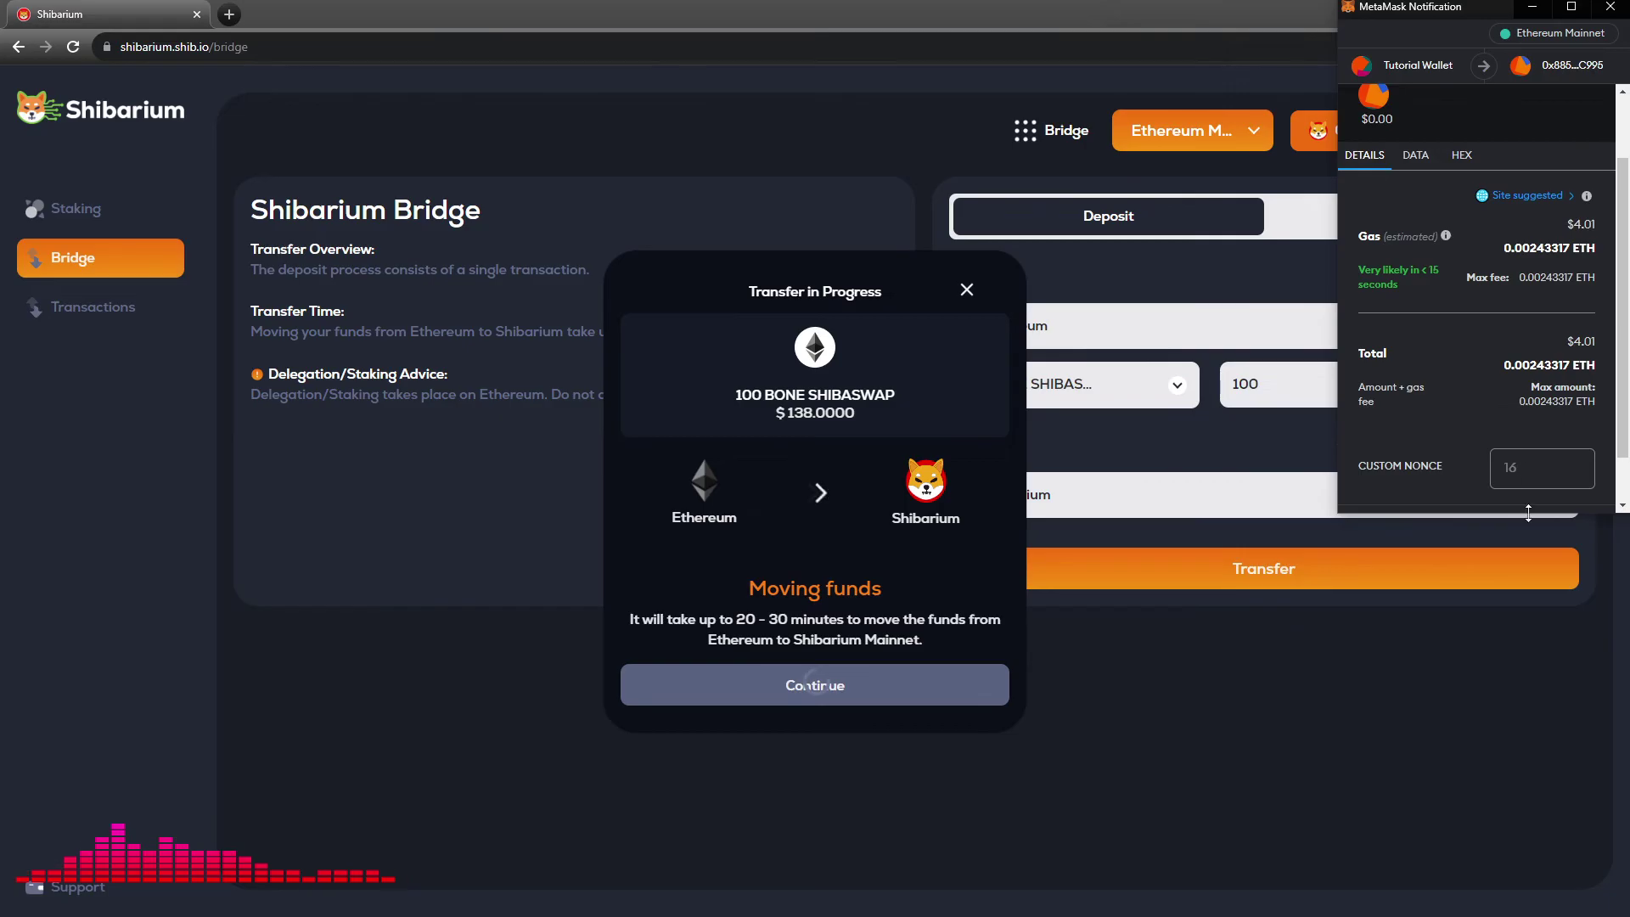
scroll(1456, 379, down, 1)
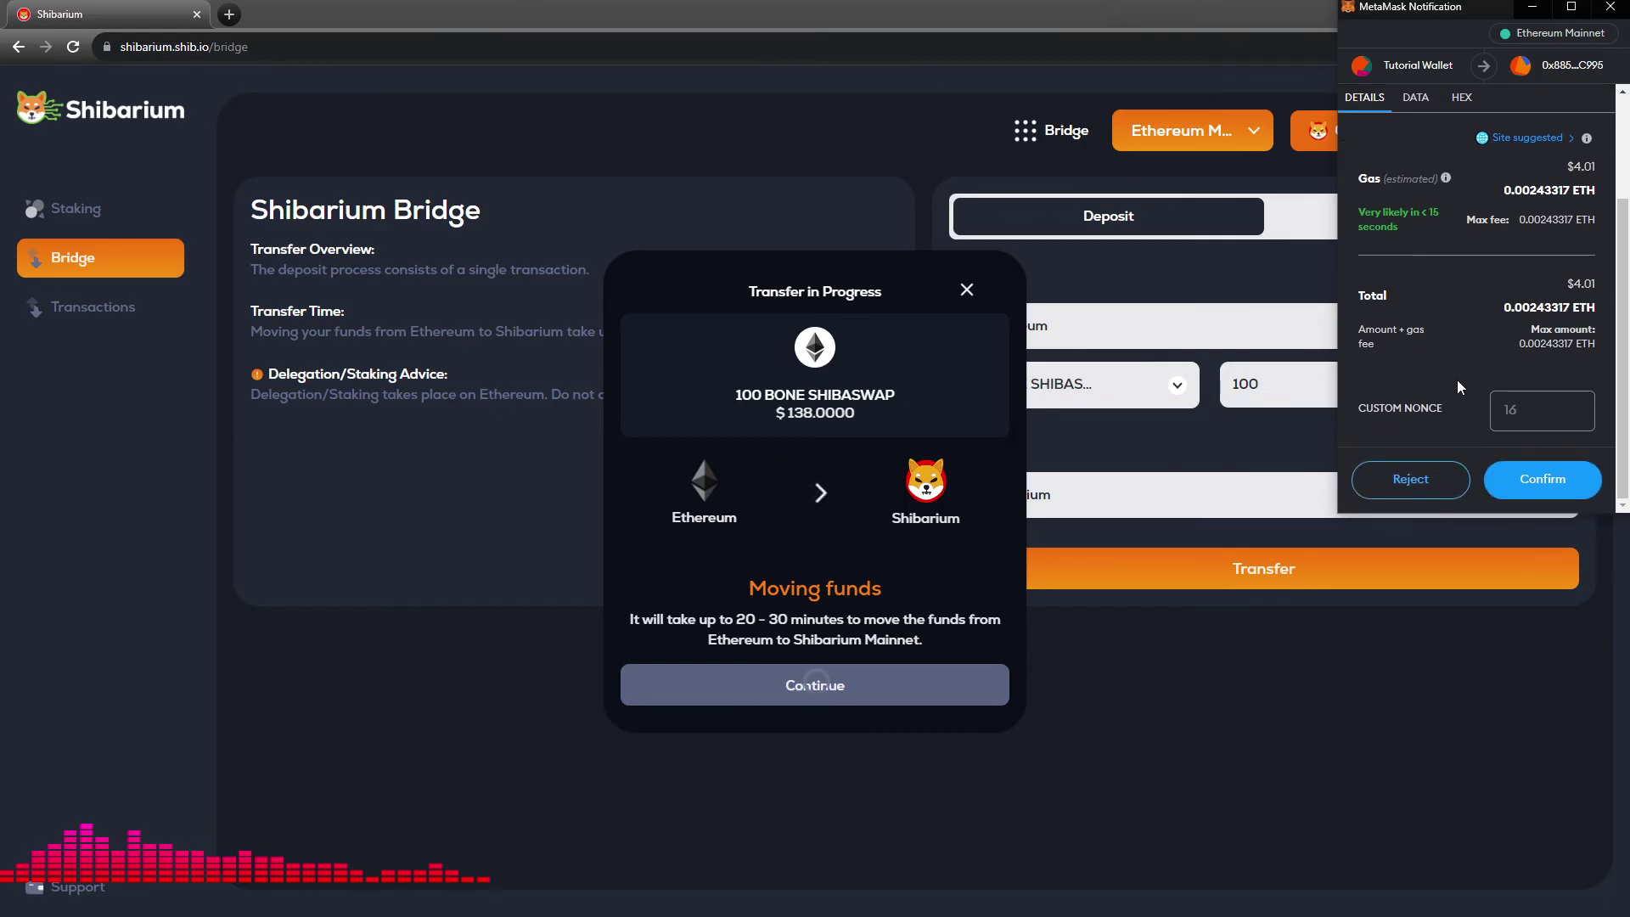
click(1544, 481)
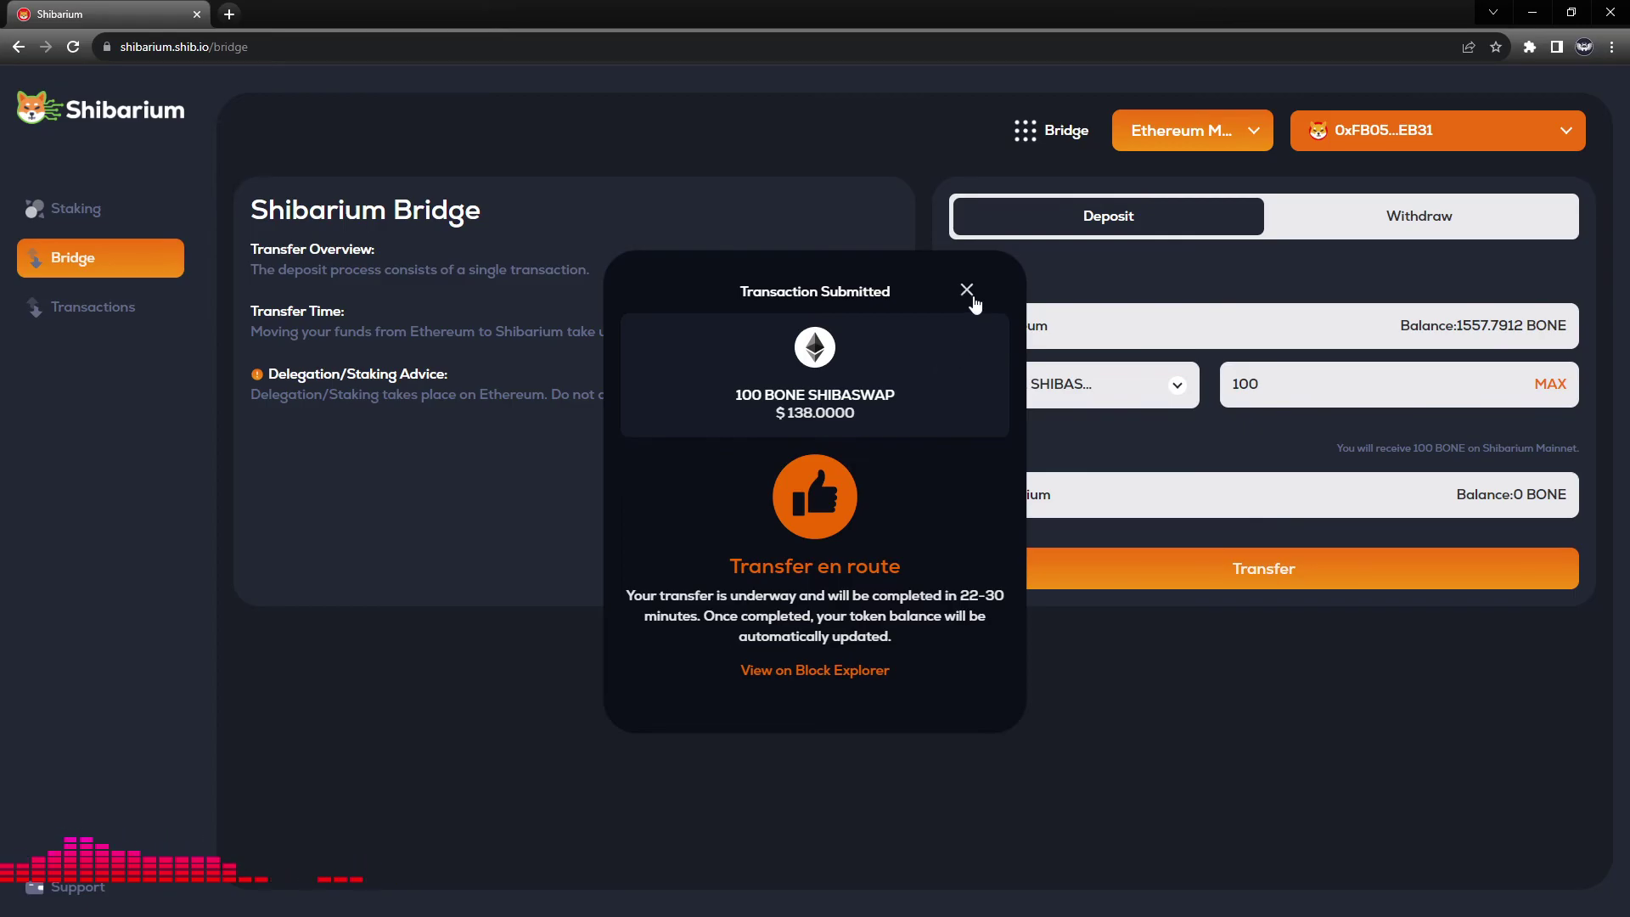
Step: Dismiss the Transaction Submitted notice and check the BONE balance on Shibarium
click(968, 291)
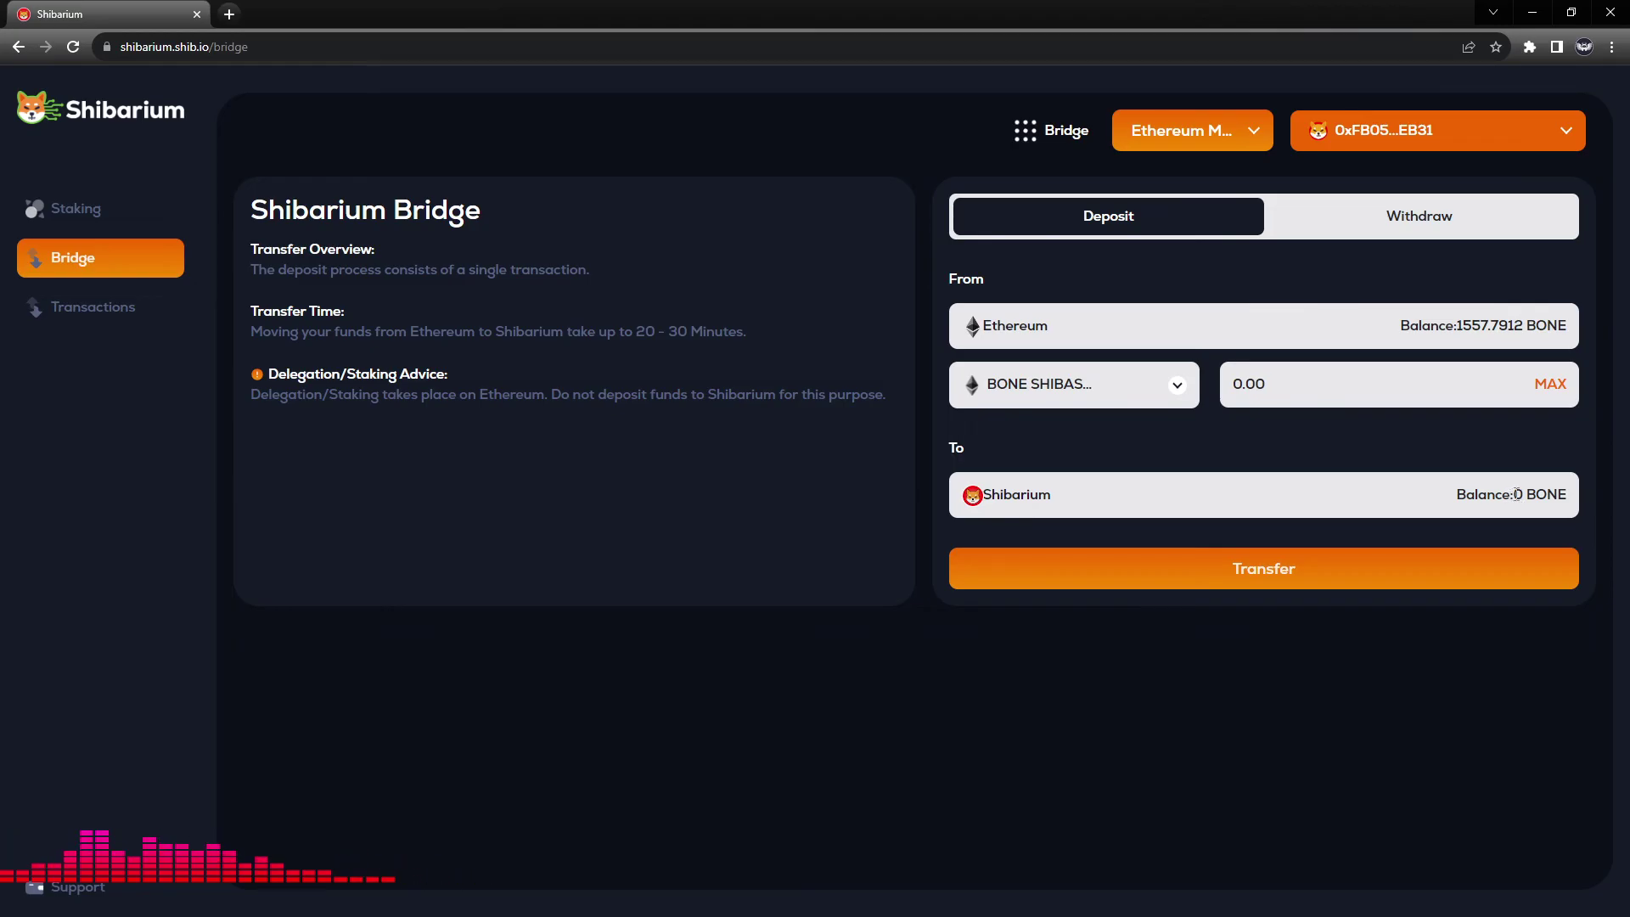
drag(1515, 496, 1571, 496)
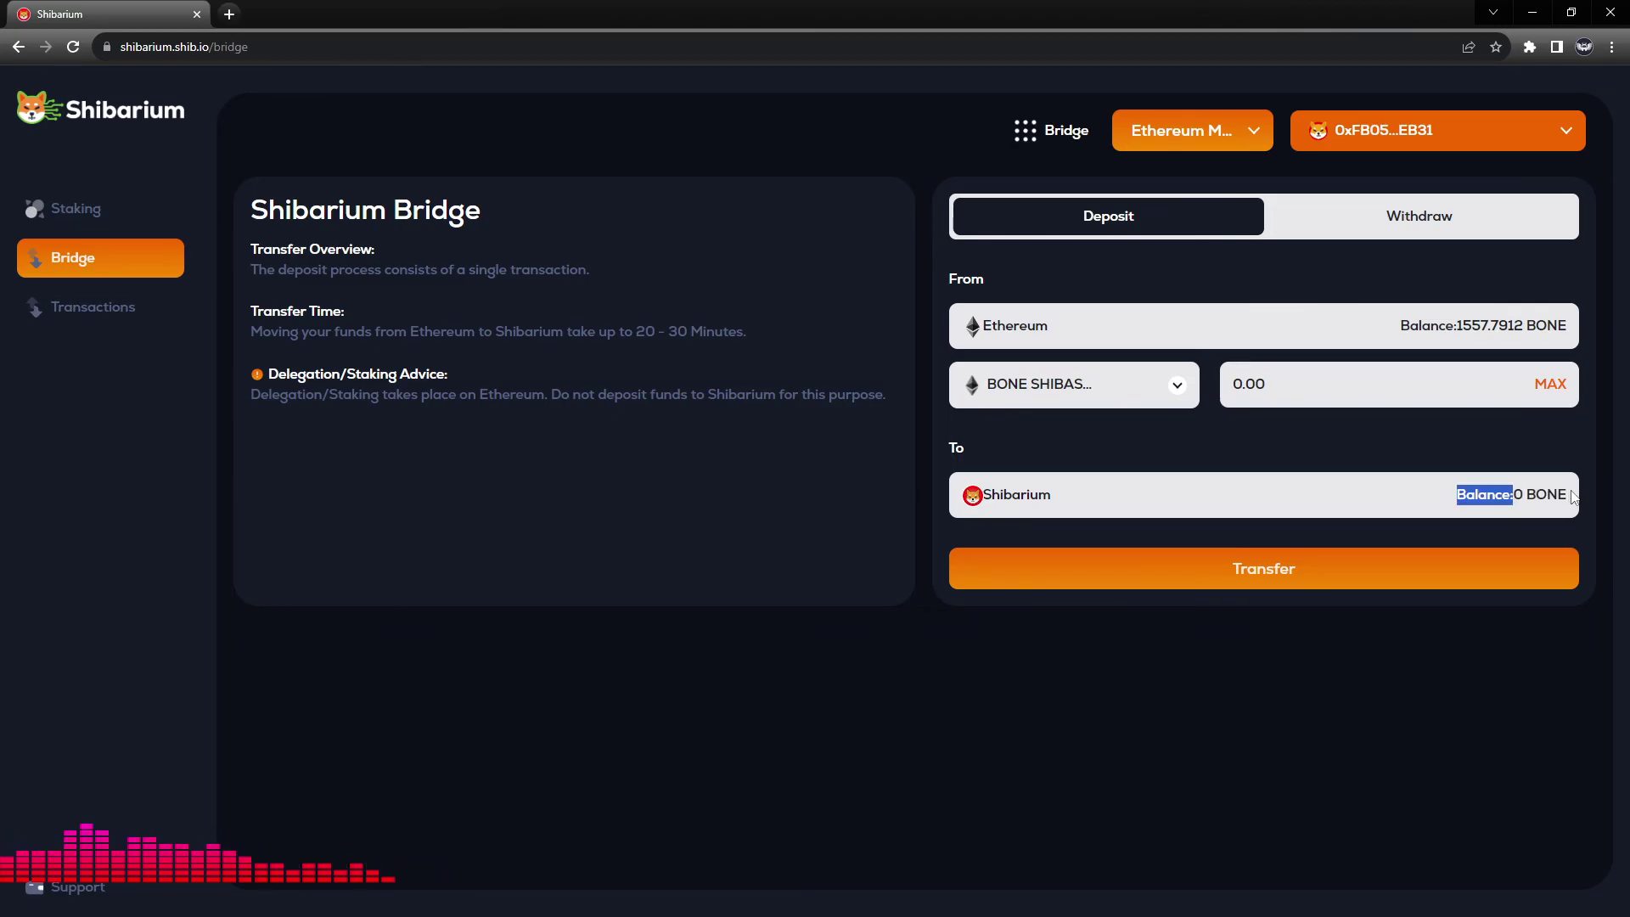
click(1558, 494)
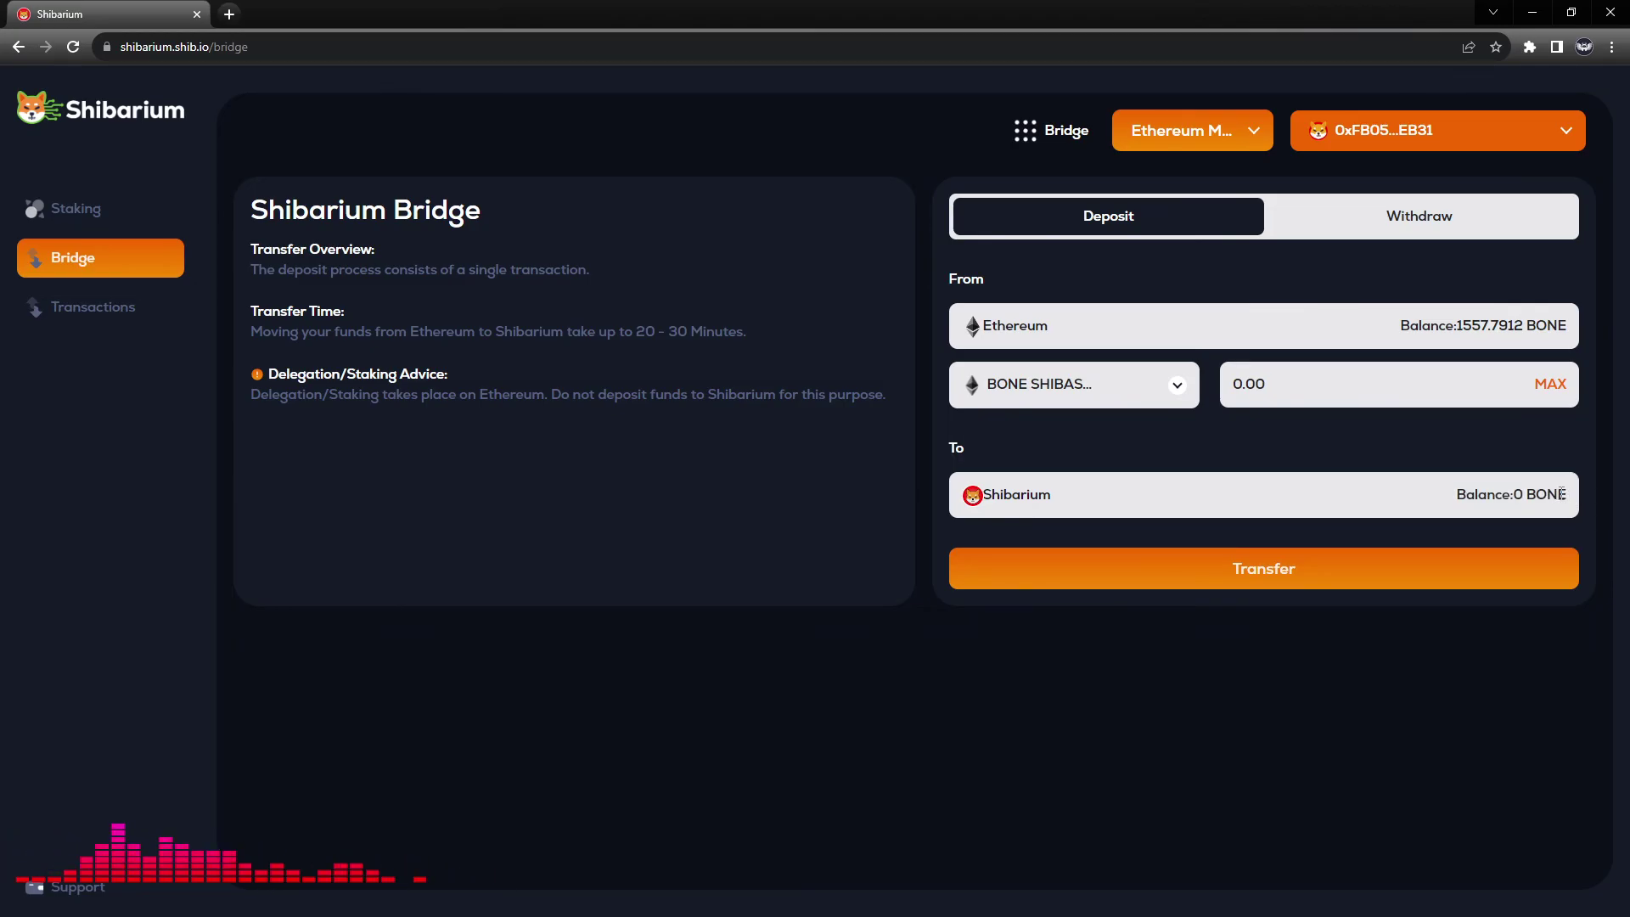
Step: Switch the bridge form to Withdraw and review its 7-day balance note
click(1418, 227)
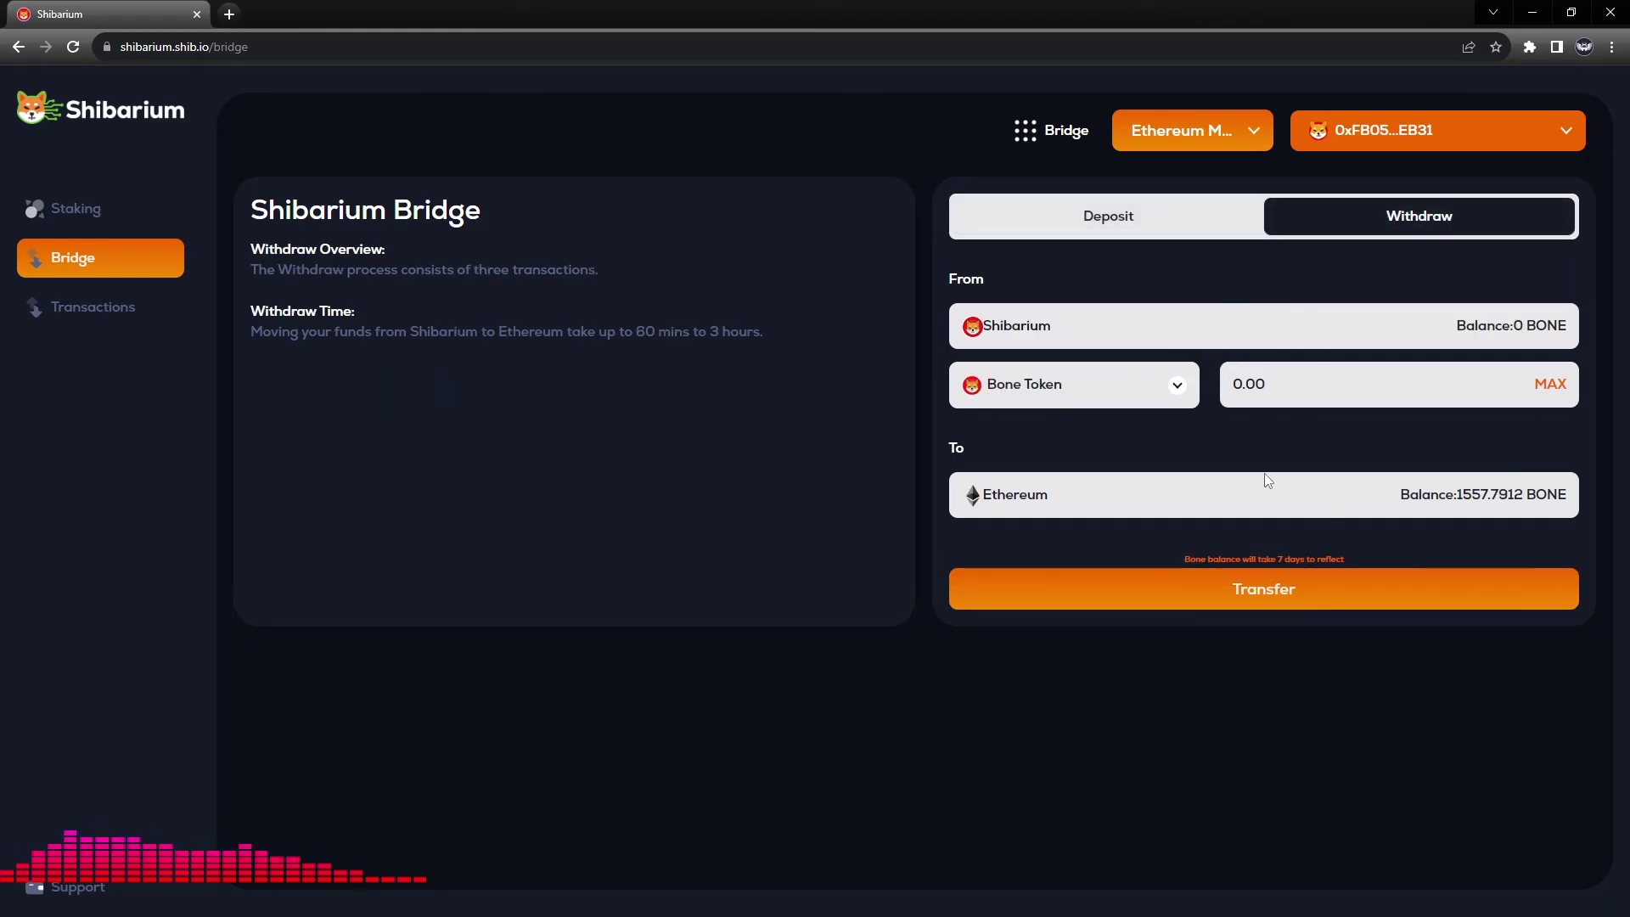
drag(1174, 557, 1364, 570)
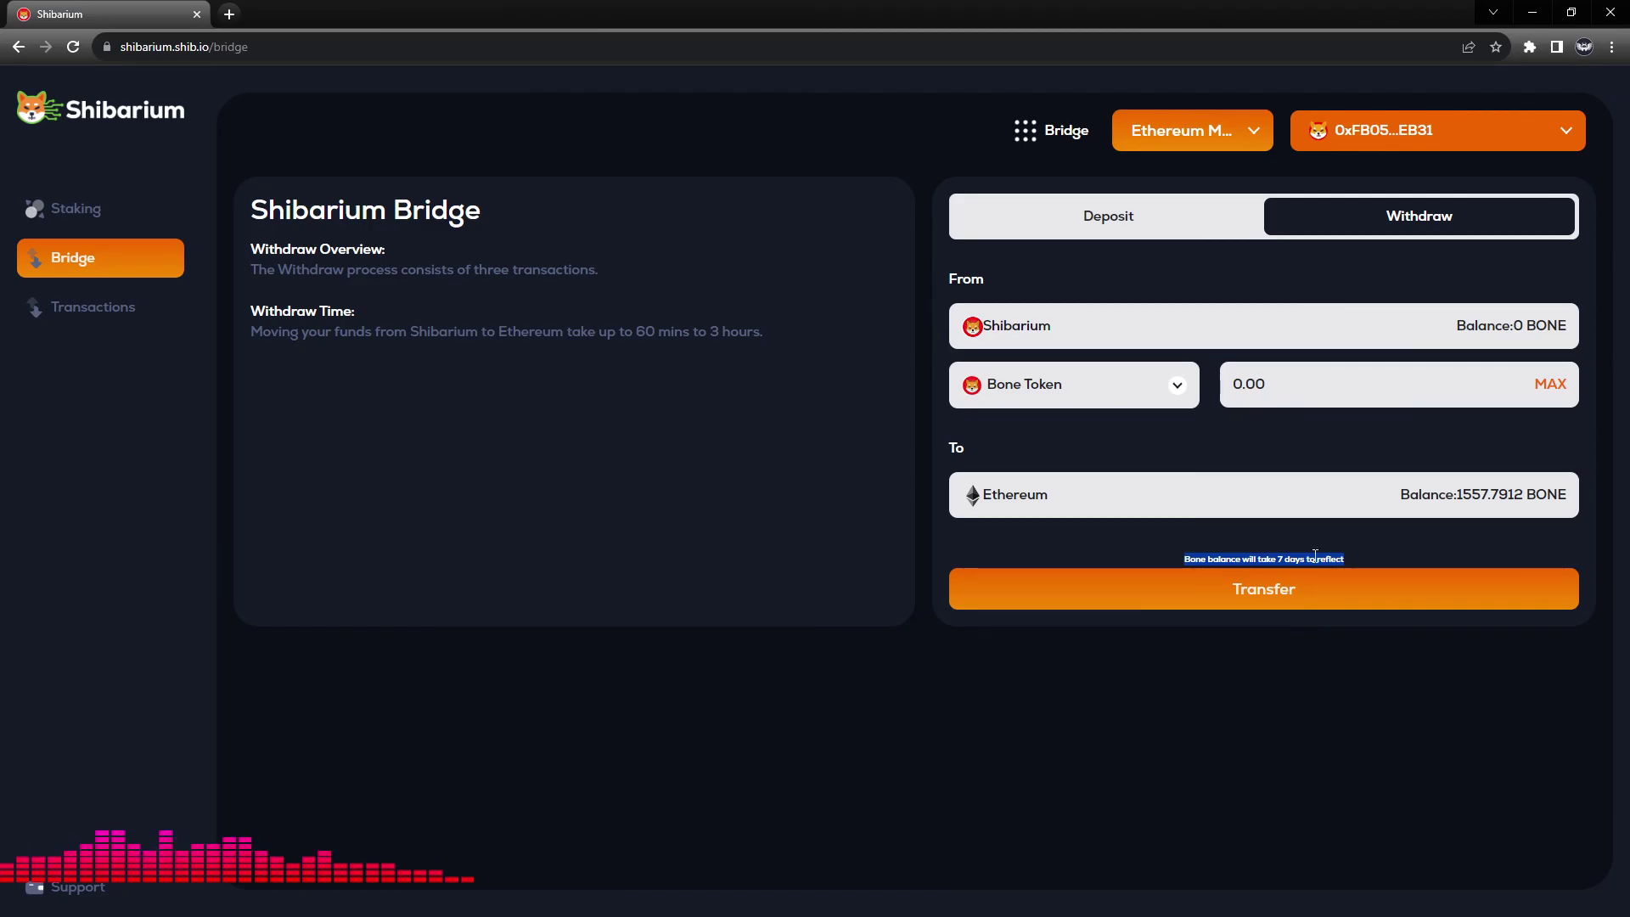
click(1399, 561)
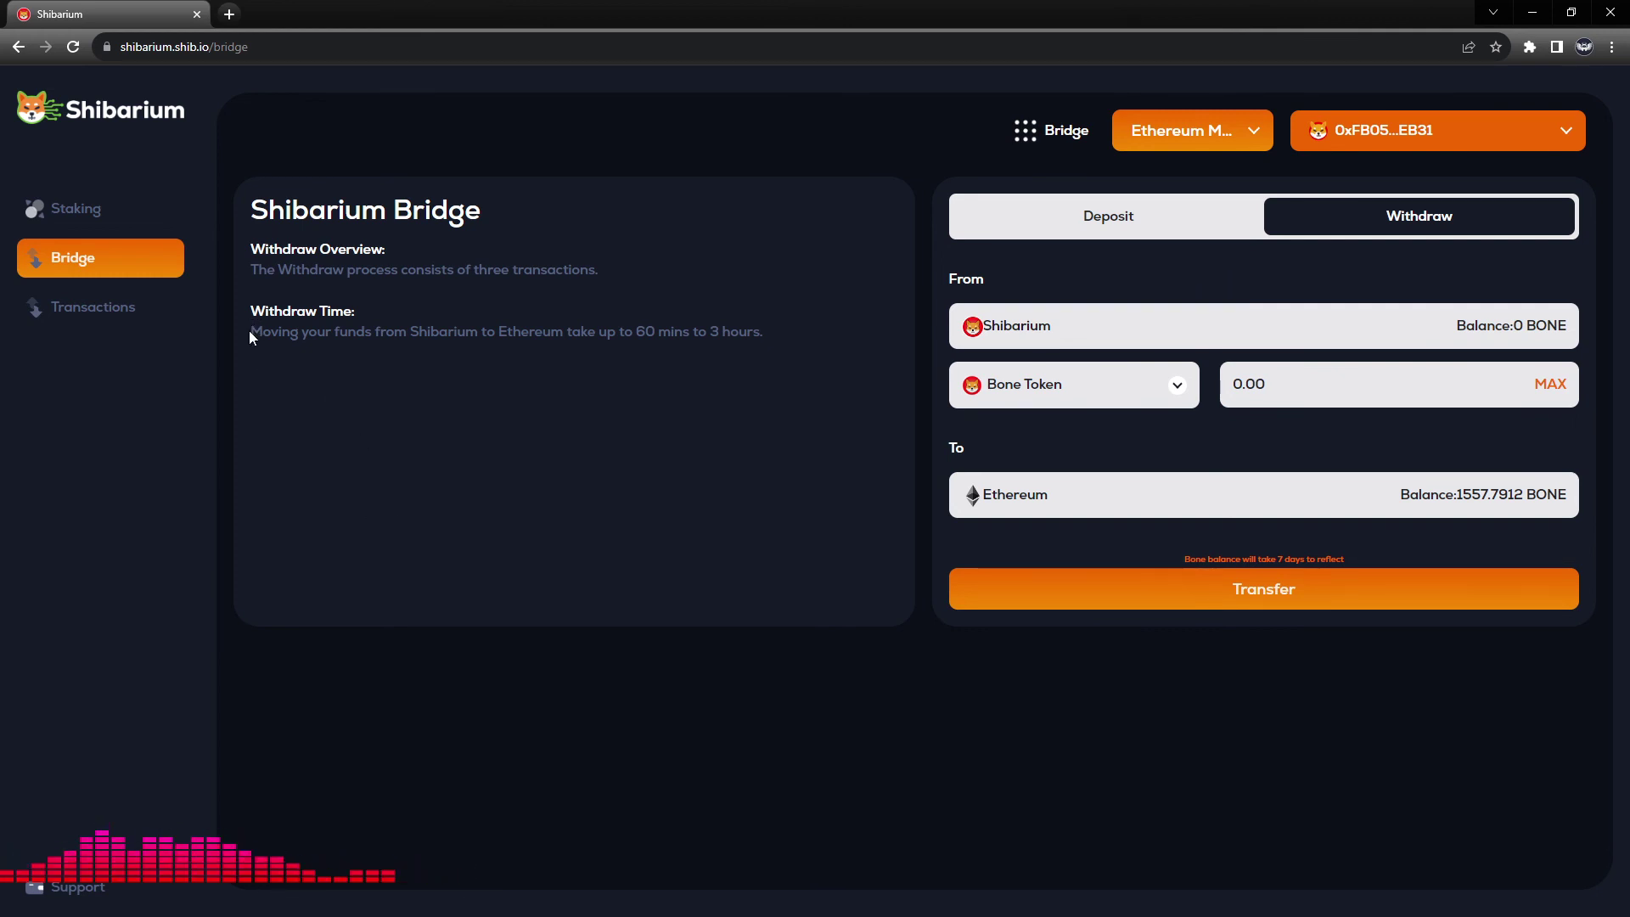
Step: Review the withdrawal time explanation and bring up the Switch Network dropdown from Ethereum Mainnet
drag(250, 331, 764, 328)
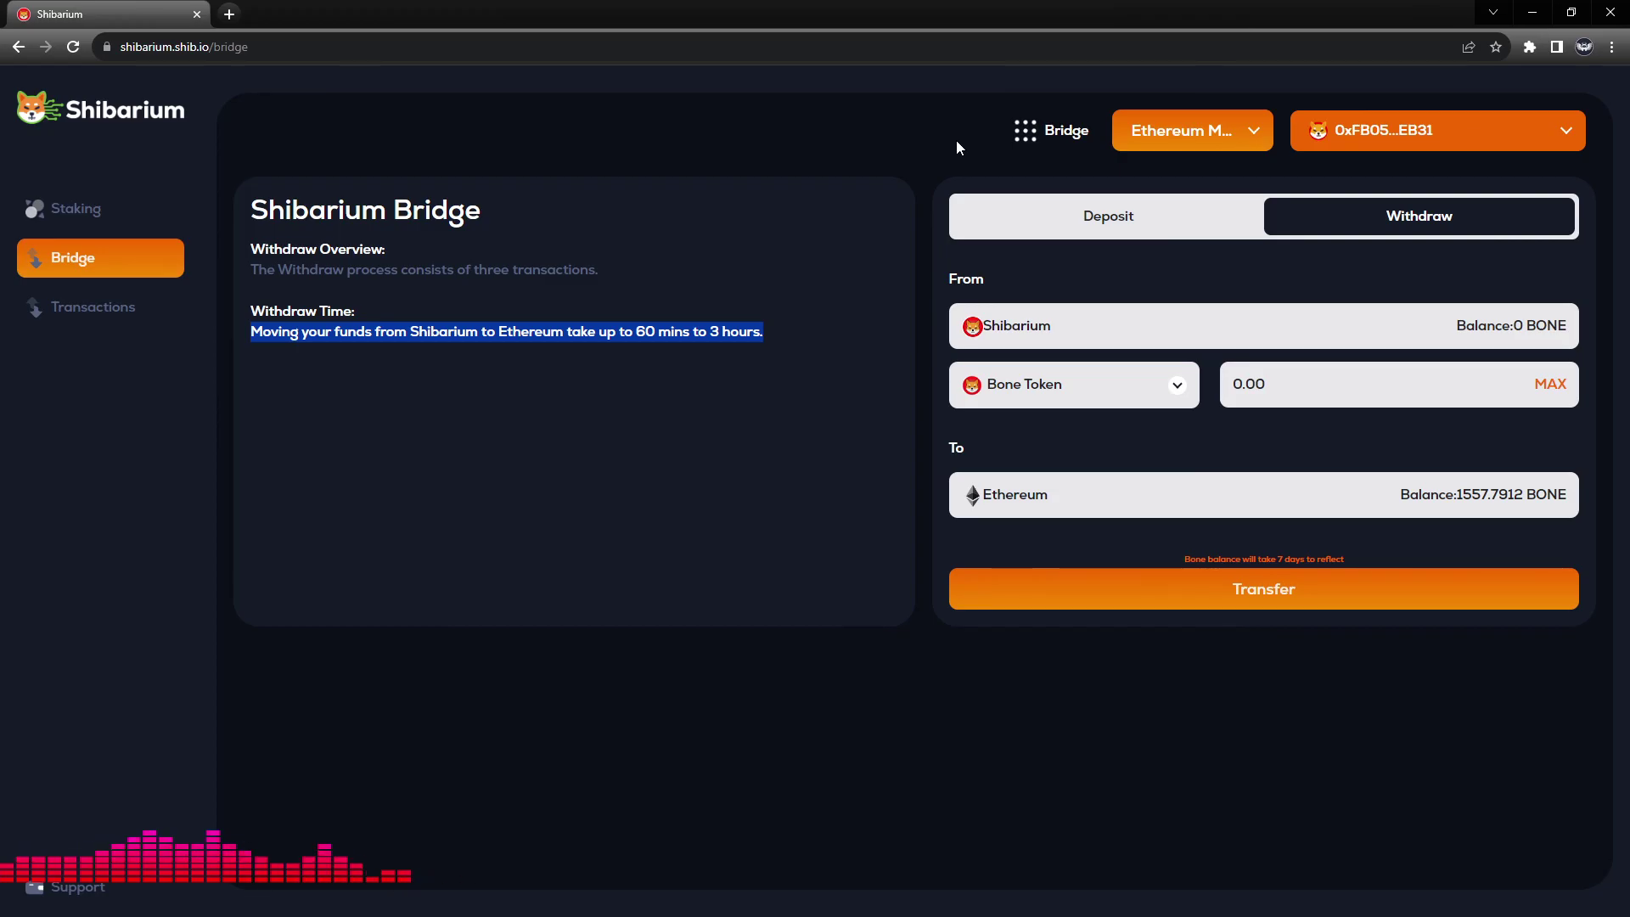
click(1254, 144)
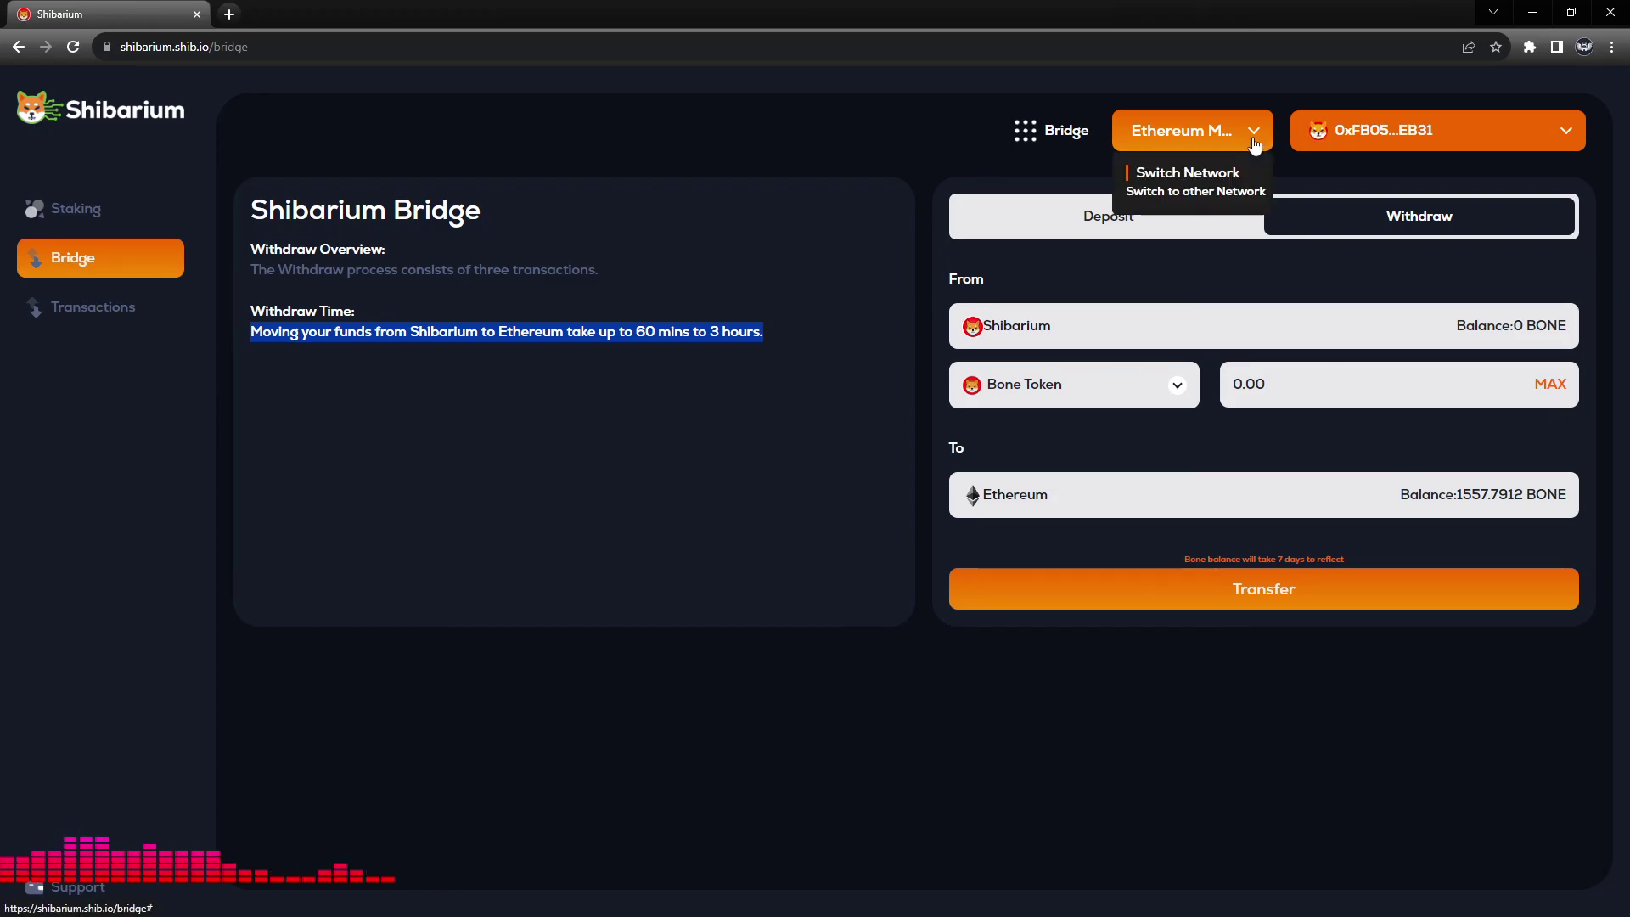
Step: Change the wallet's network from Ethereum Mainnet to Shibarium Mainnet, approving it in MetaMask
click(1184, 192)
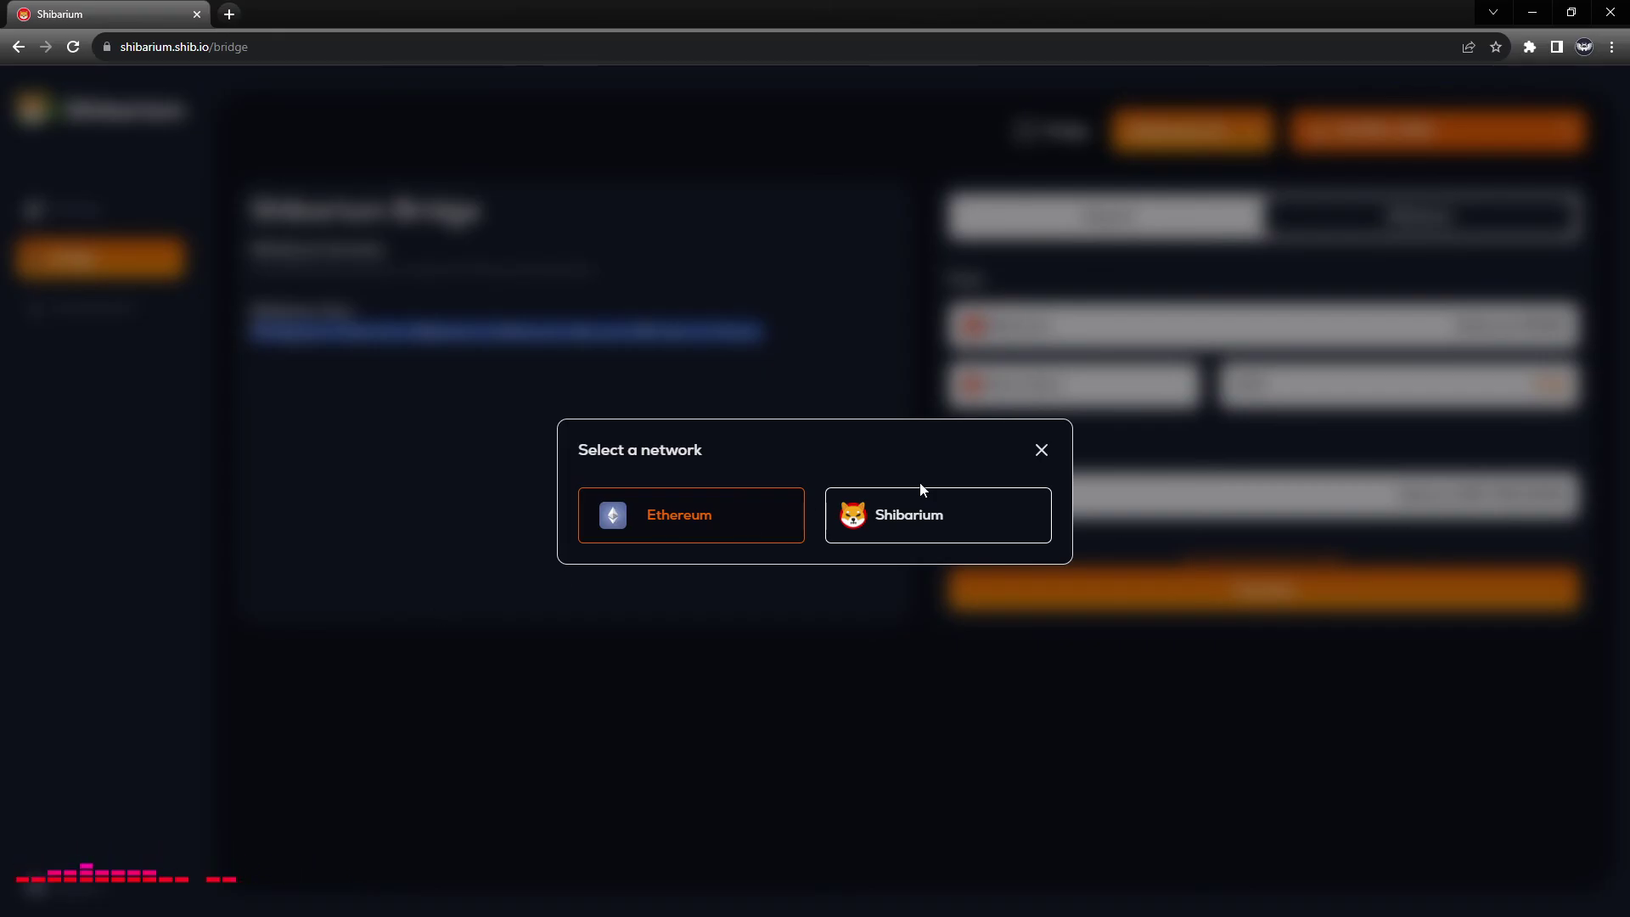
click(914, 519)
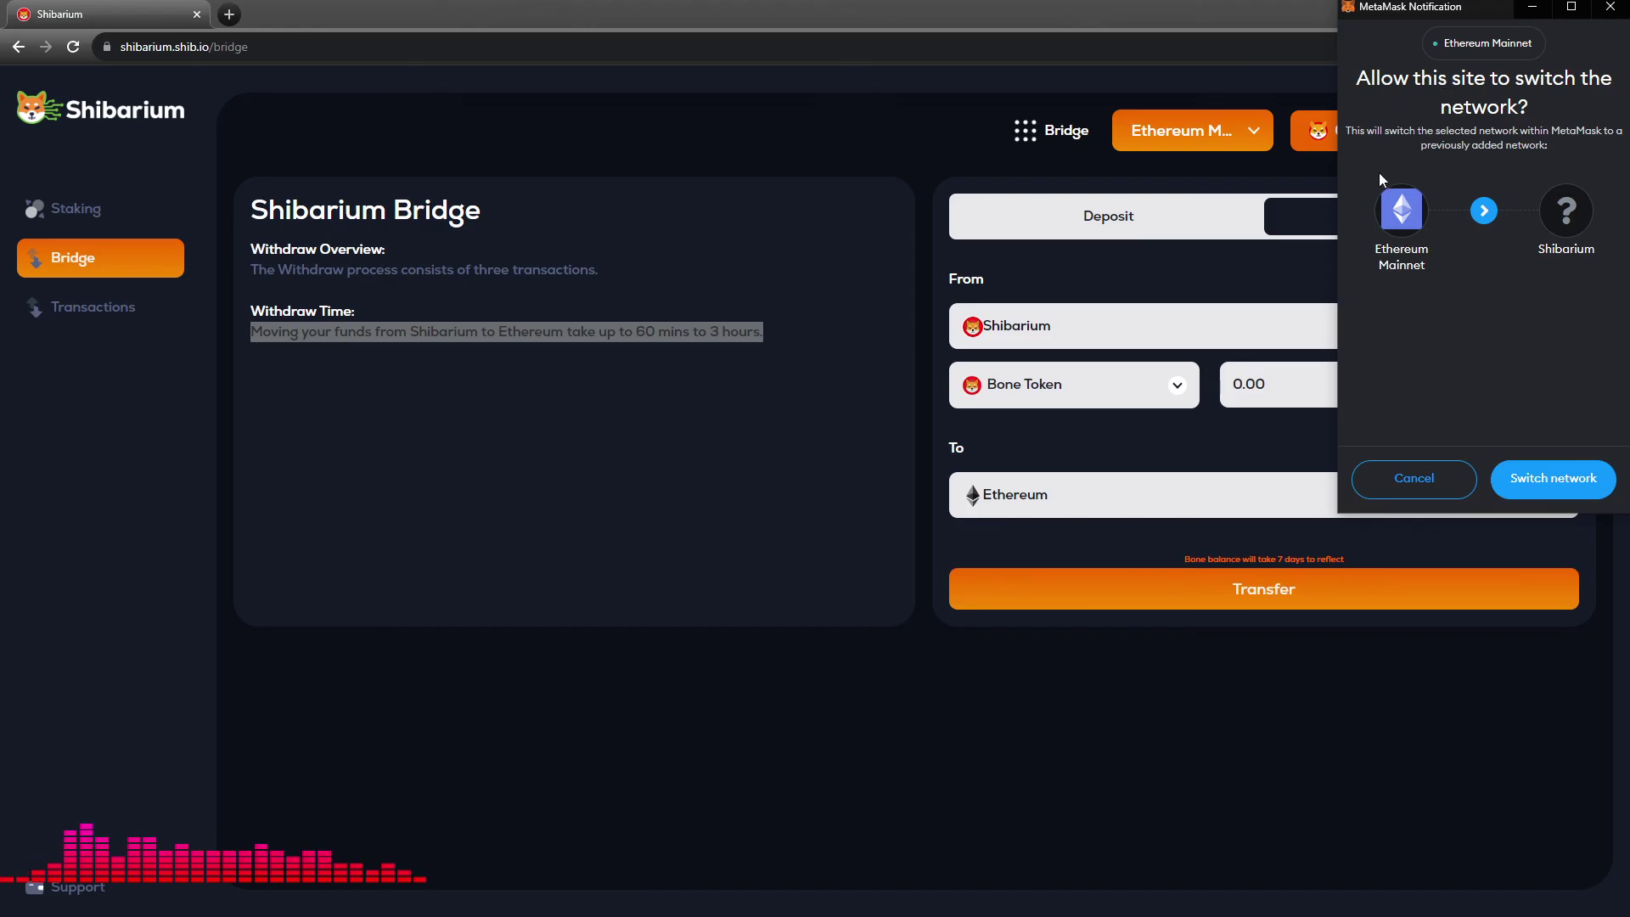
click(1559, 482)
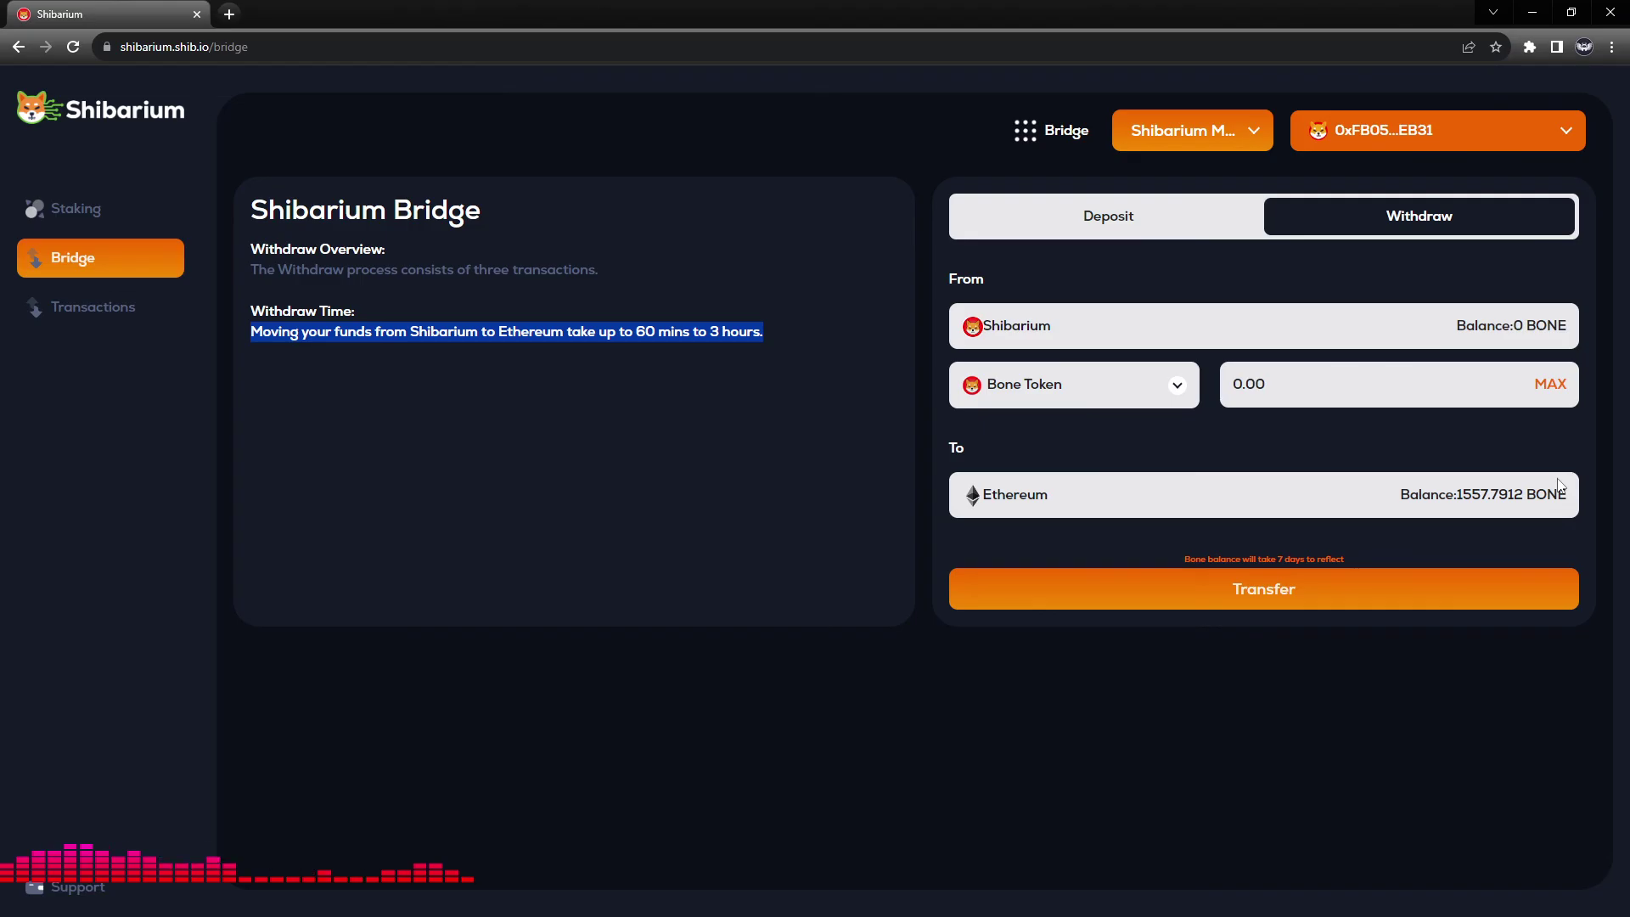
Step: Request a switch from Shibarium back to Ethereum Mainnet and approve it in MetaMask
click(1242, 146)
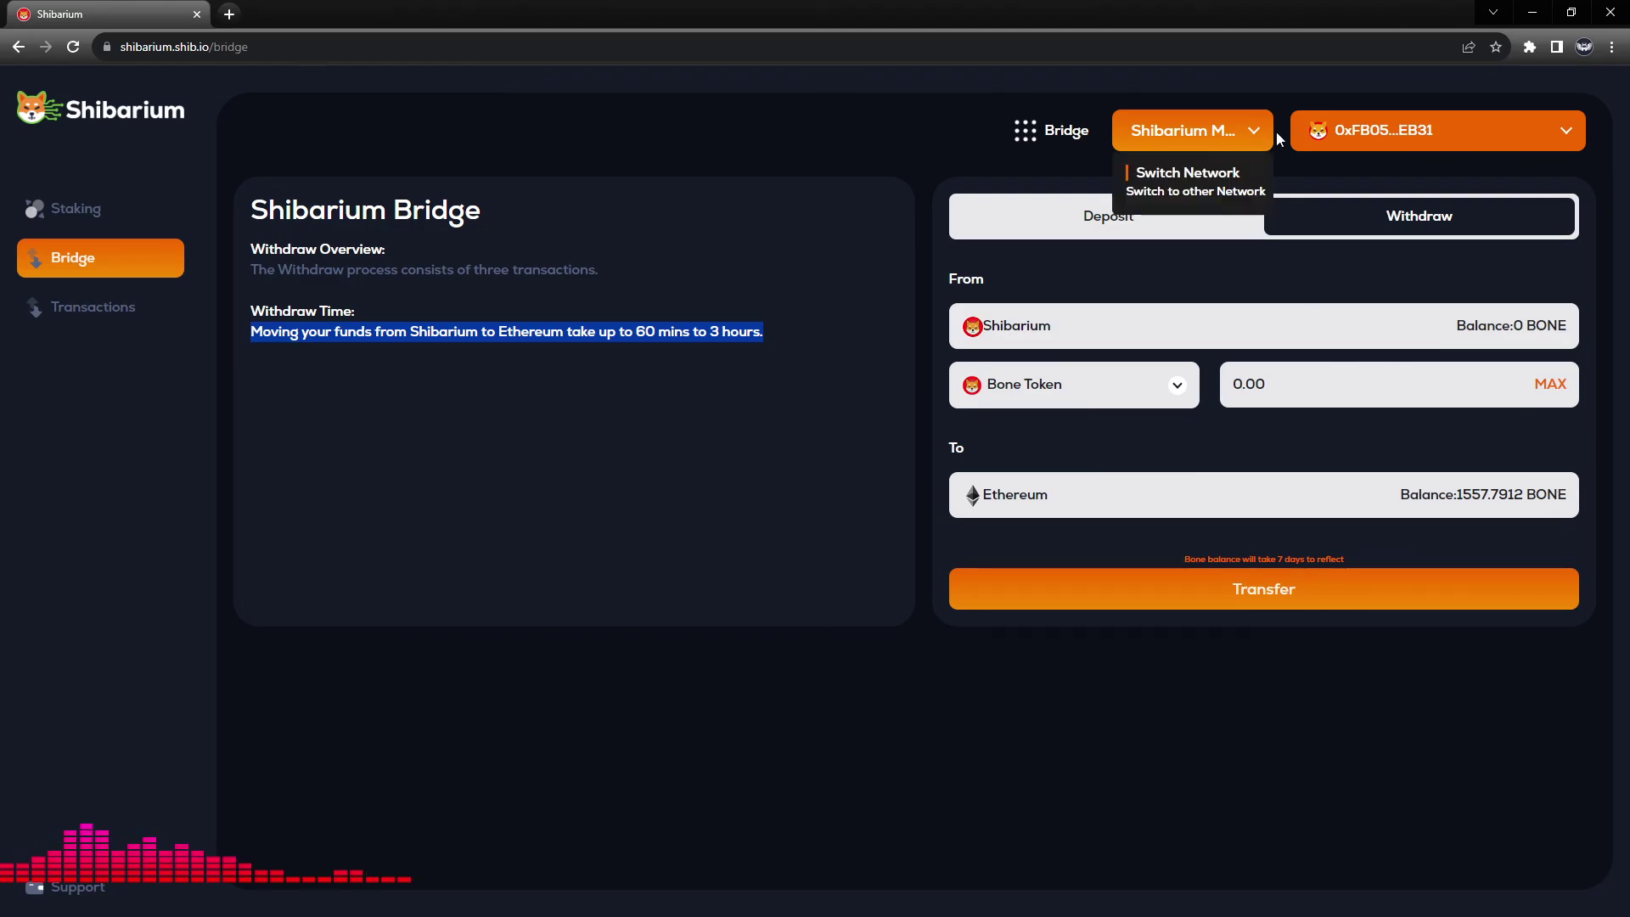
click(1230, 165)
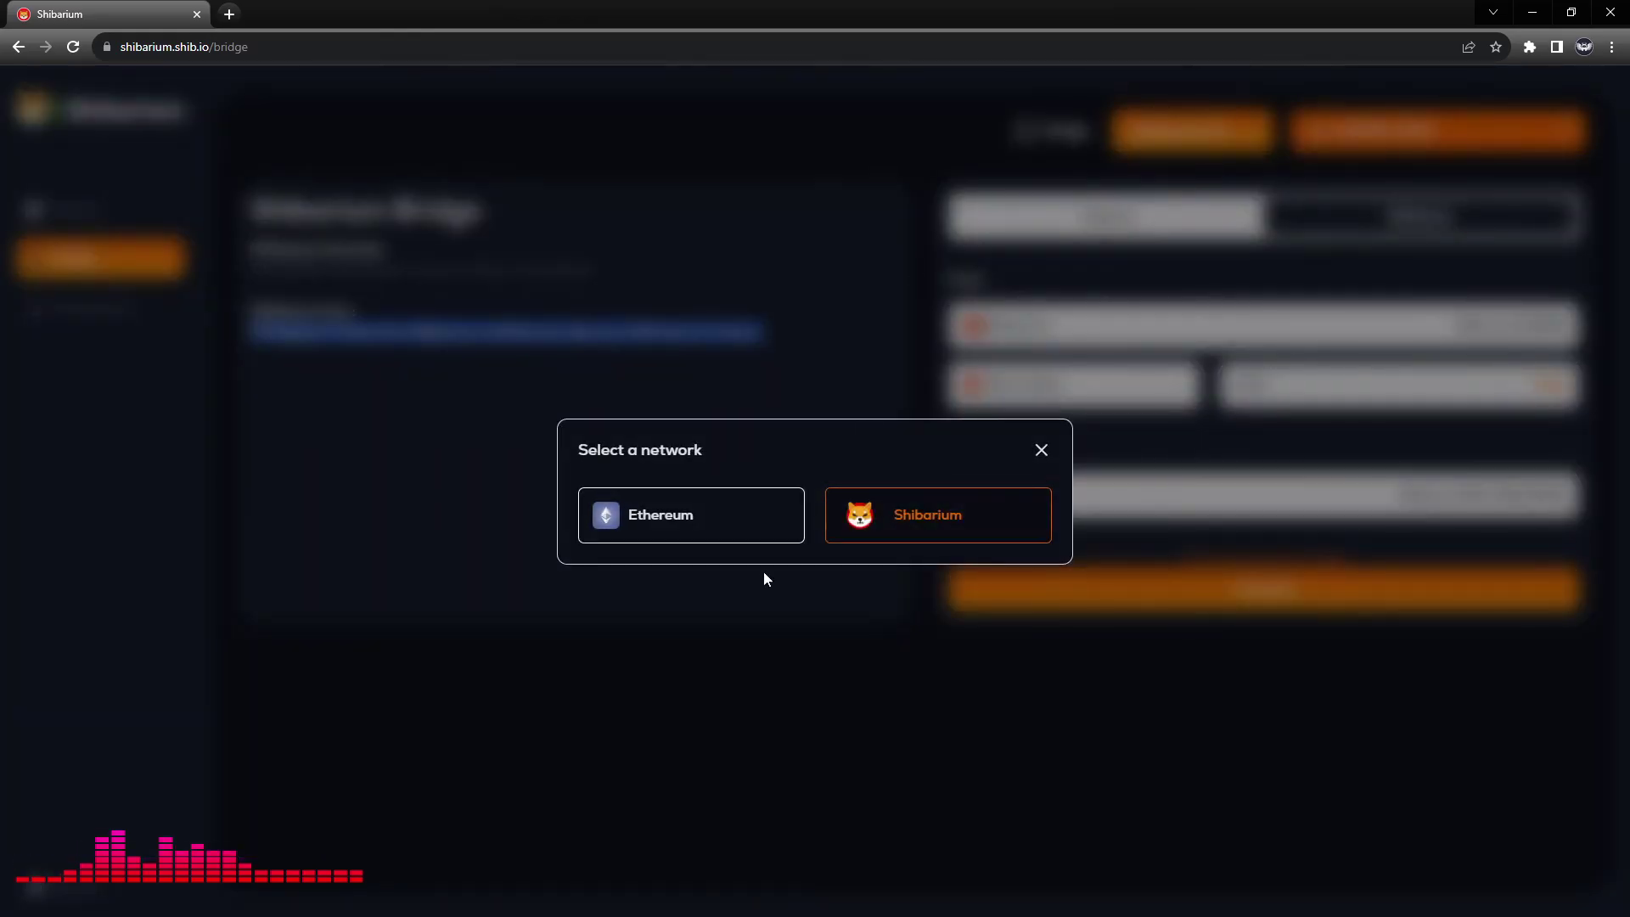
click(676, 518)
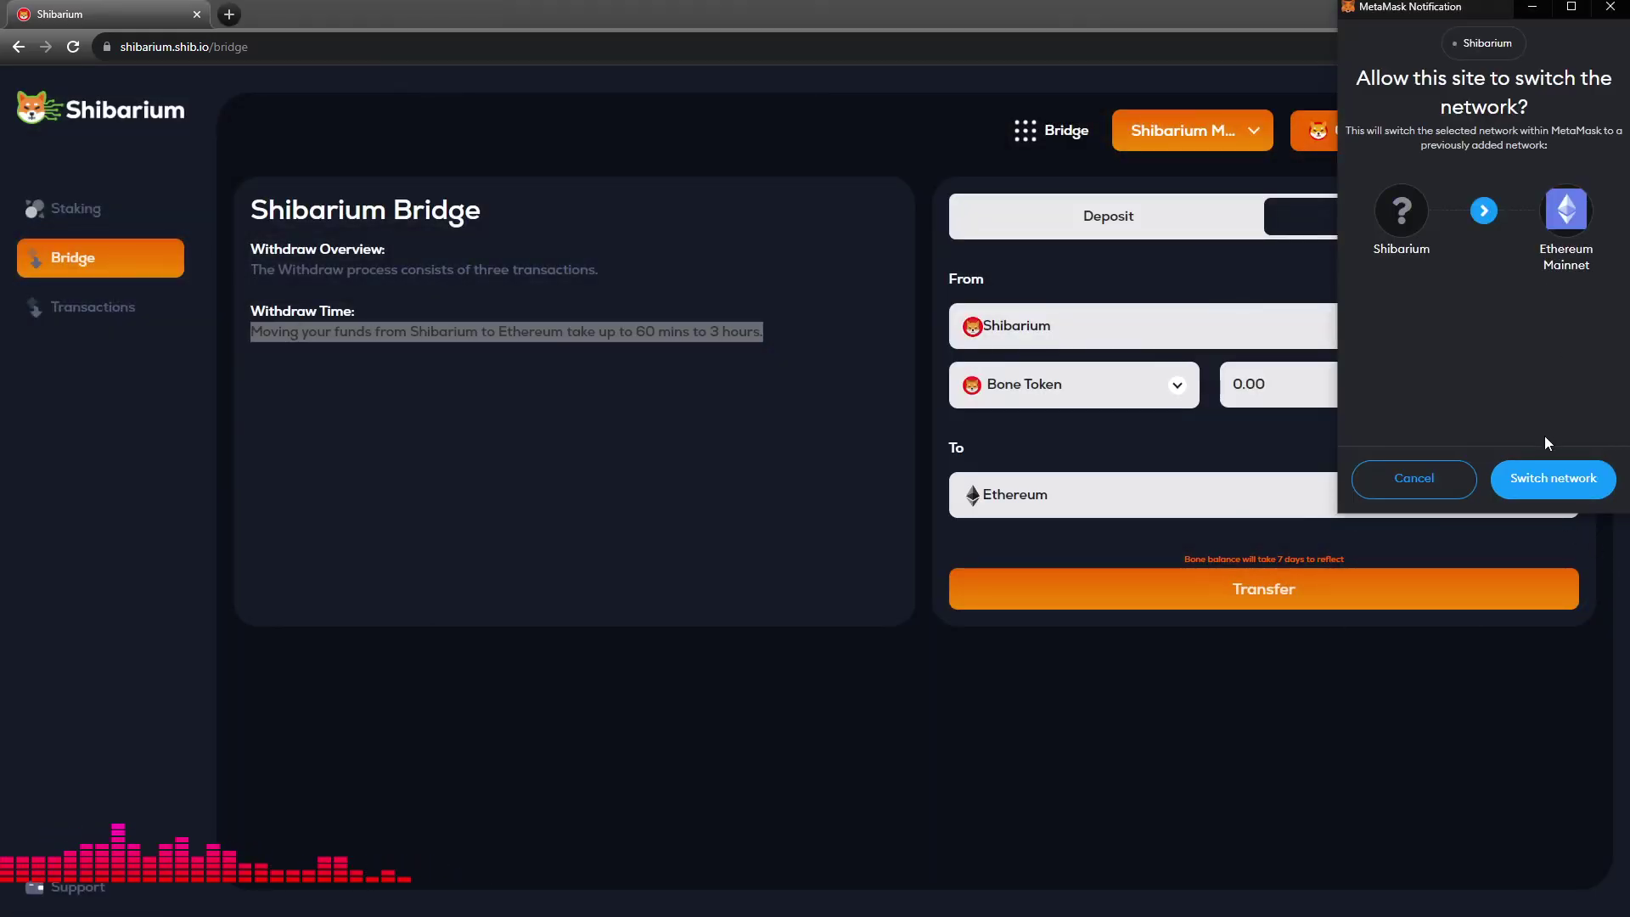
click(1551, 482)
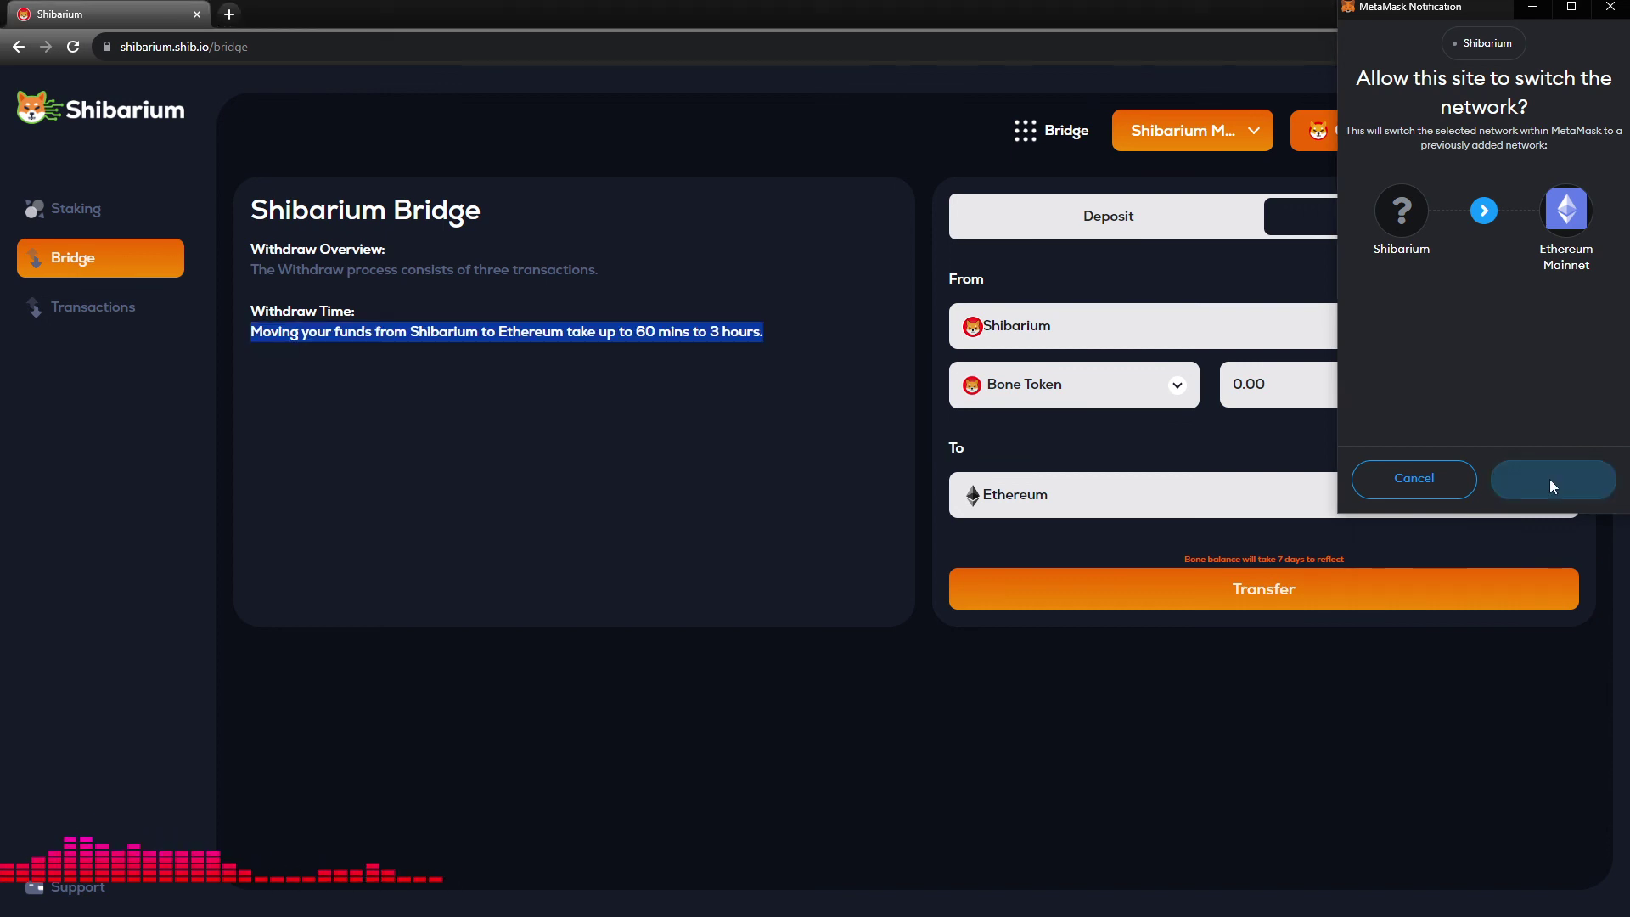